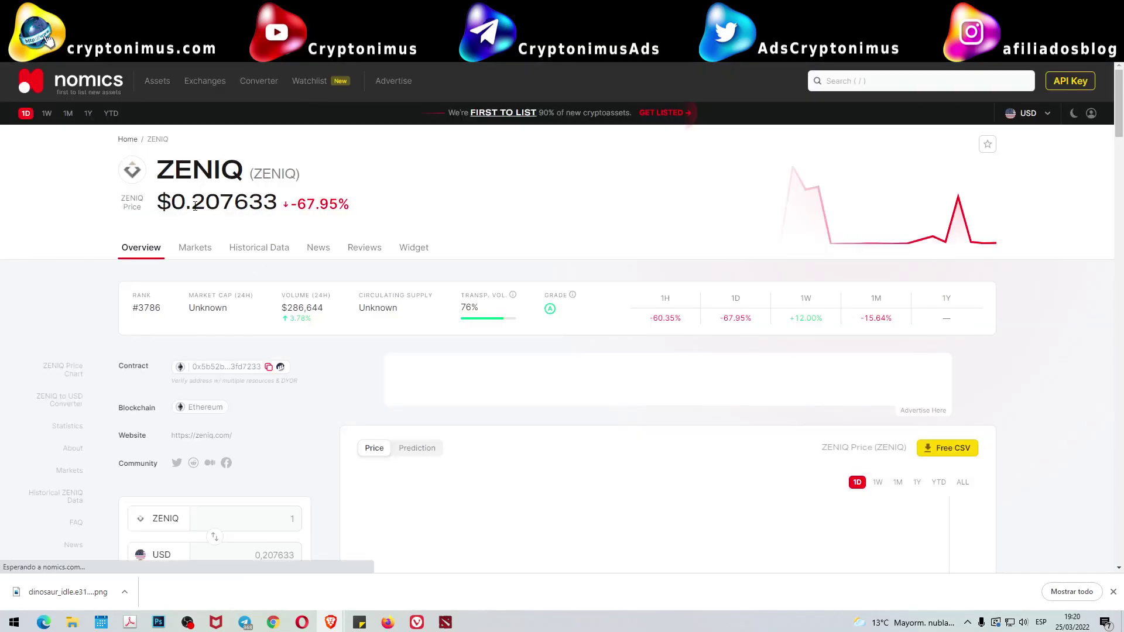
- Highlight the leading digits of ZENIQ's $0.207633 price on the Nomics page
drag(191, 203, 221, 205)
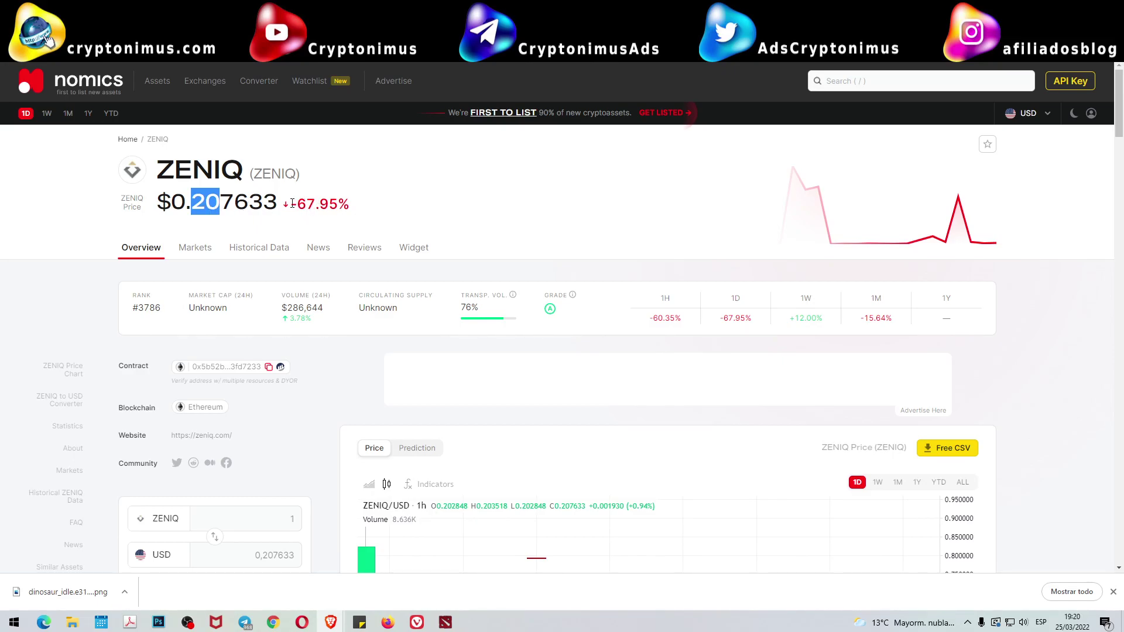
- Review ZENIQ's roughly $0.2078 Nomics price, then switch to LATOKEN's zeniq-filtered market list
scroll(413, 292, down, 2)
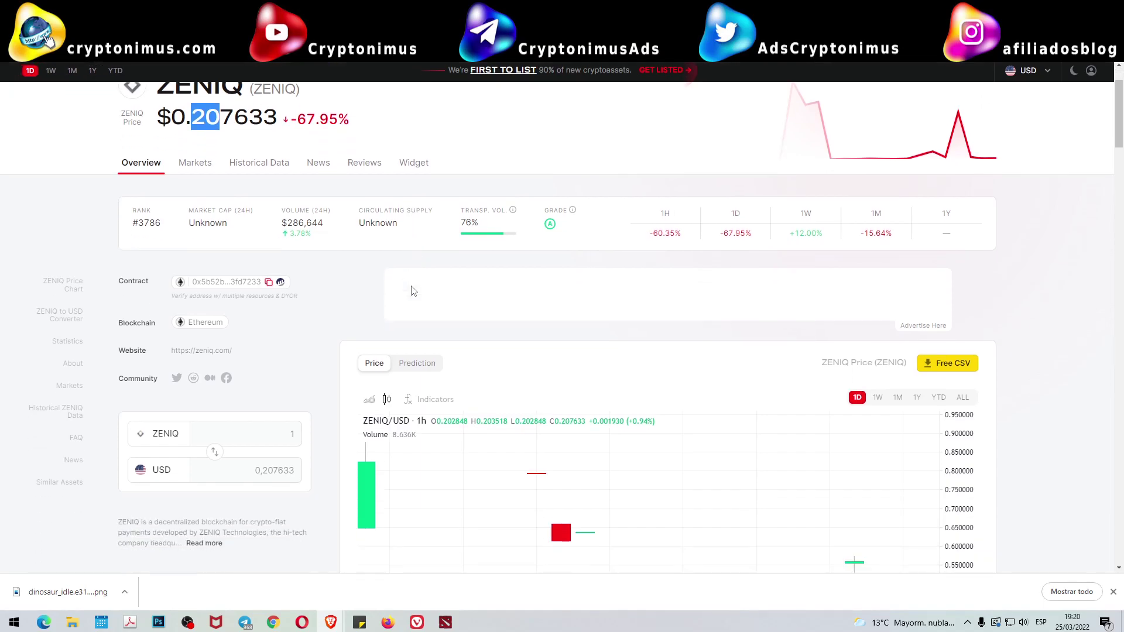
scroll(412, 284, up, 2)
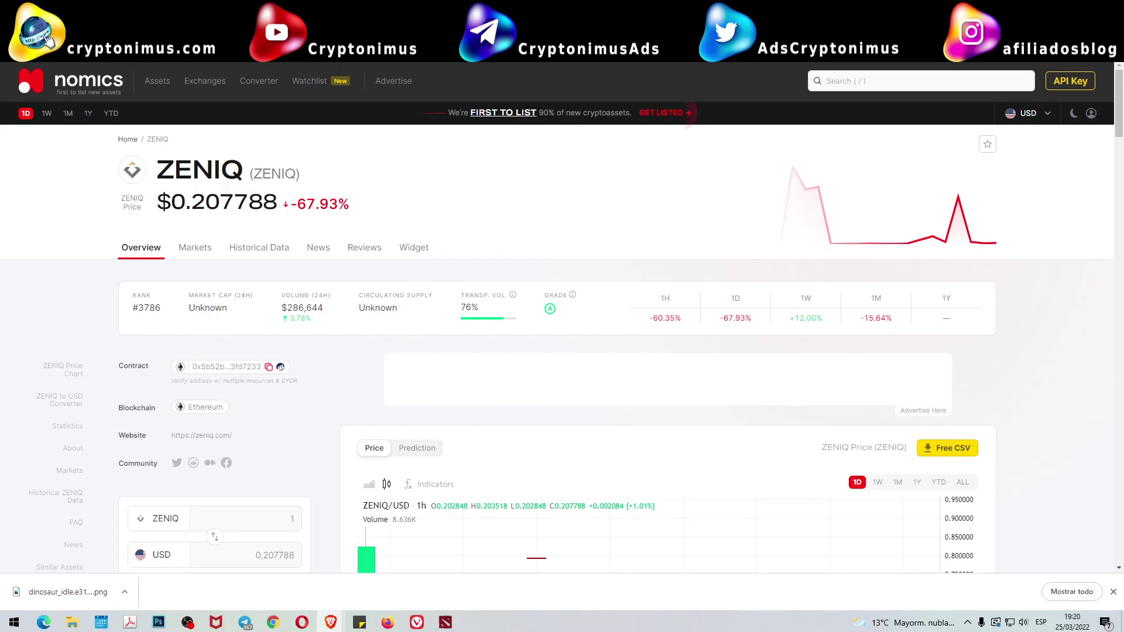
key(ctrl+Tab)
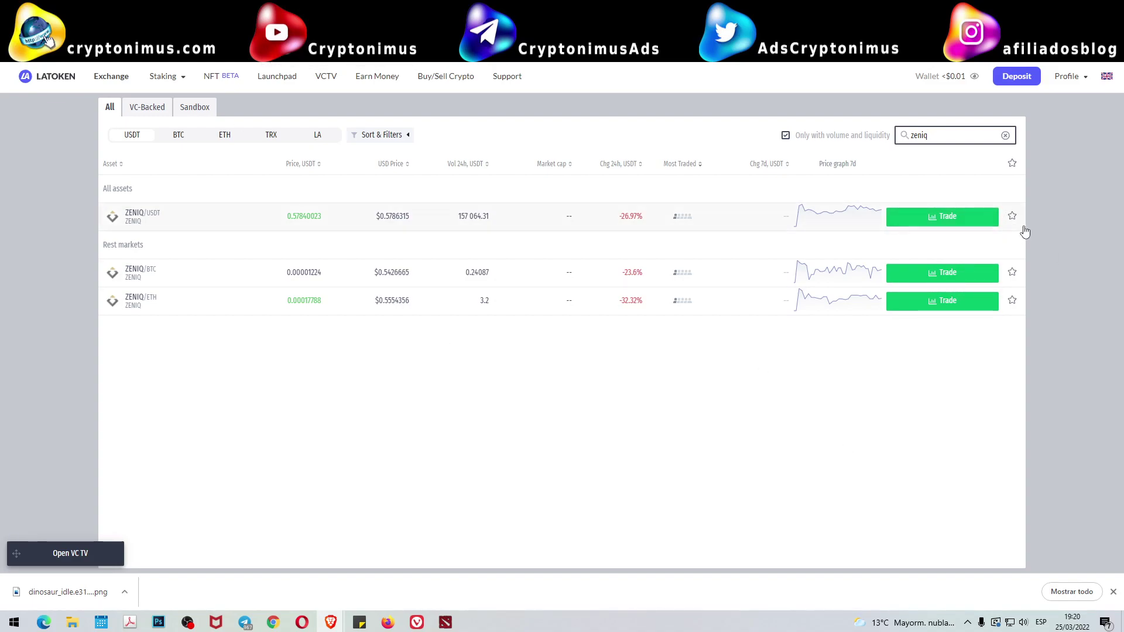
- Star ZENIQ/USDT as a favourite and open the Wallet overview showing $0.00 valuation
click(1013, 216)
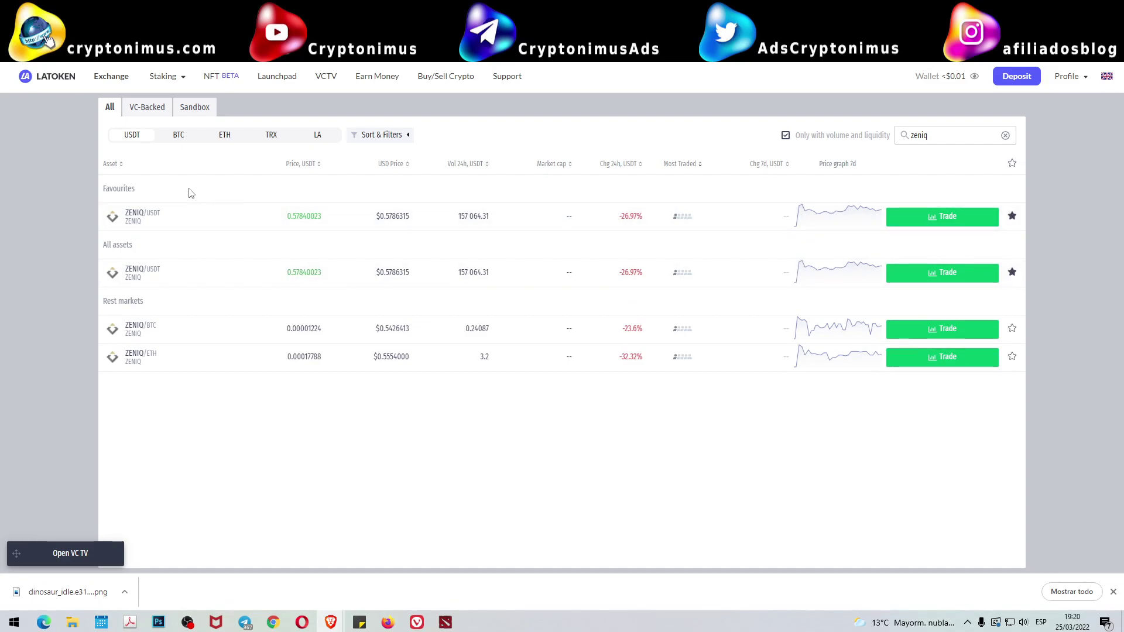
click(931, 79)
- Open the Deposit crypto dialog and choose ZENIQ as the deposit token
mouse_move(1018, 76)
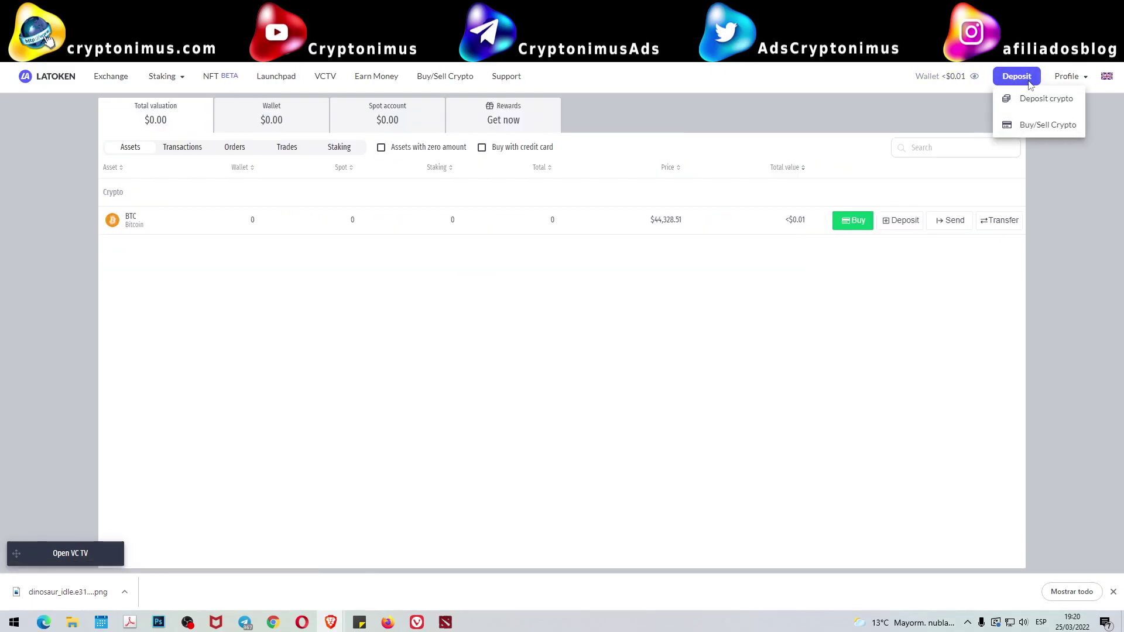
click(1029, 98)
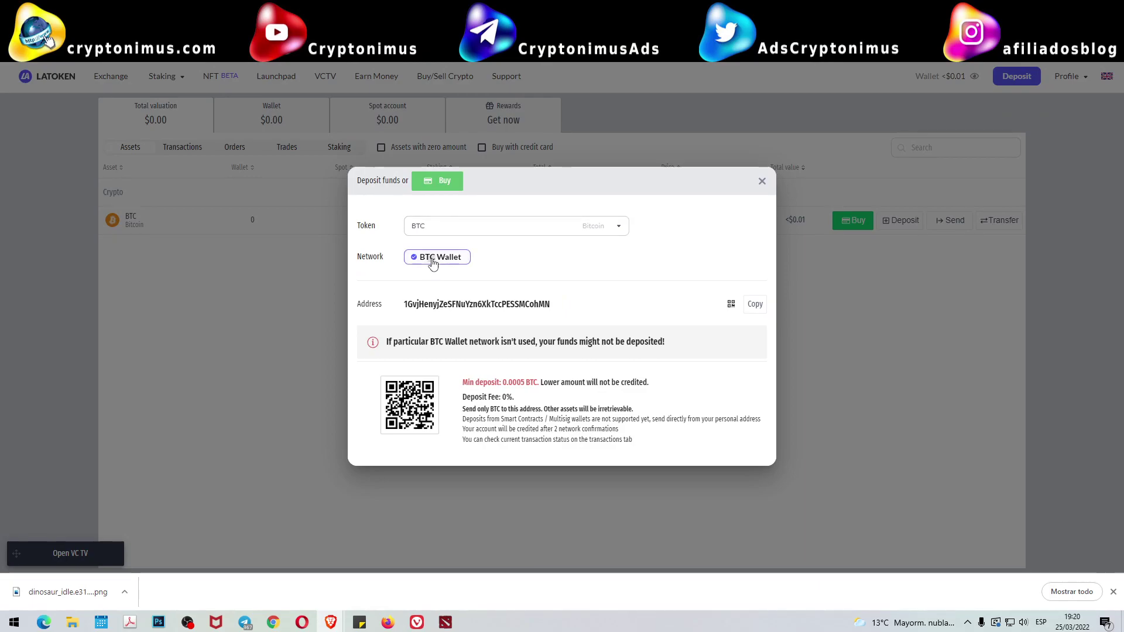
click(609, 233)
text(zeniq)
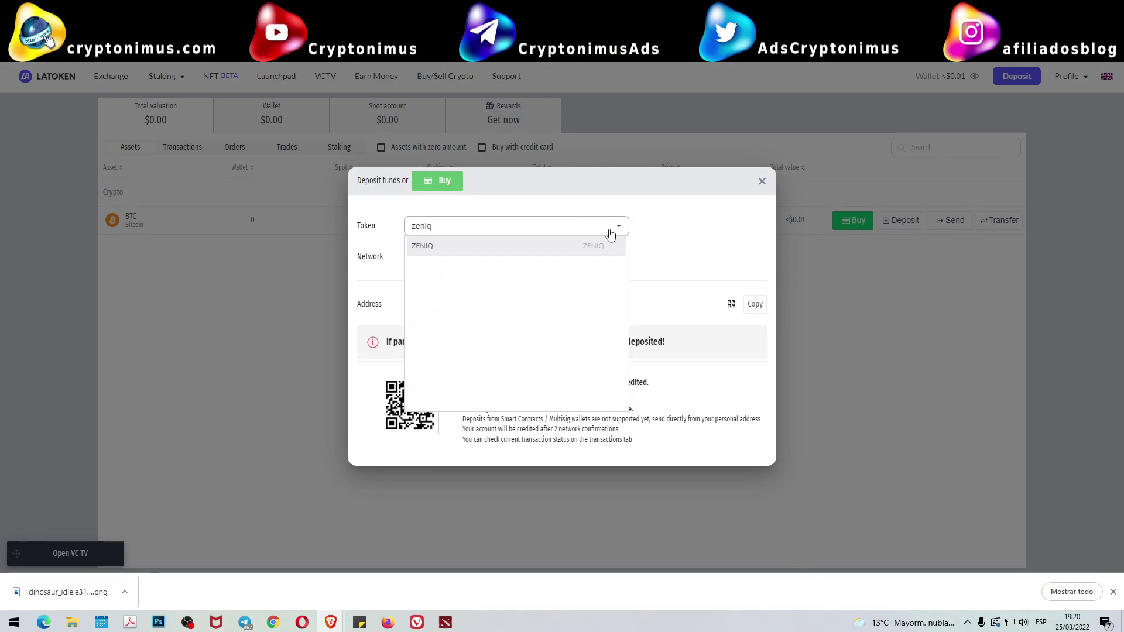
click(557, 245)
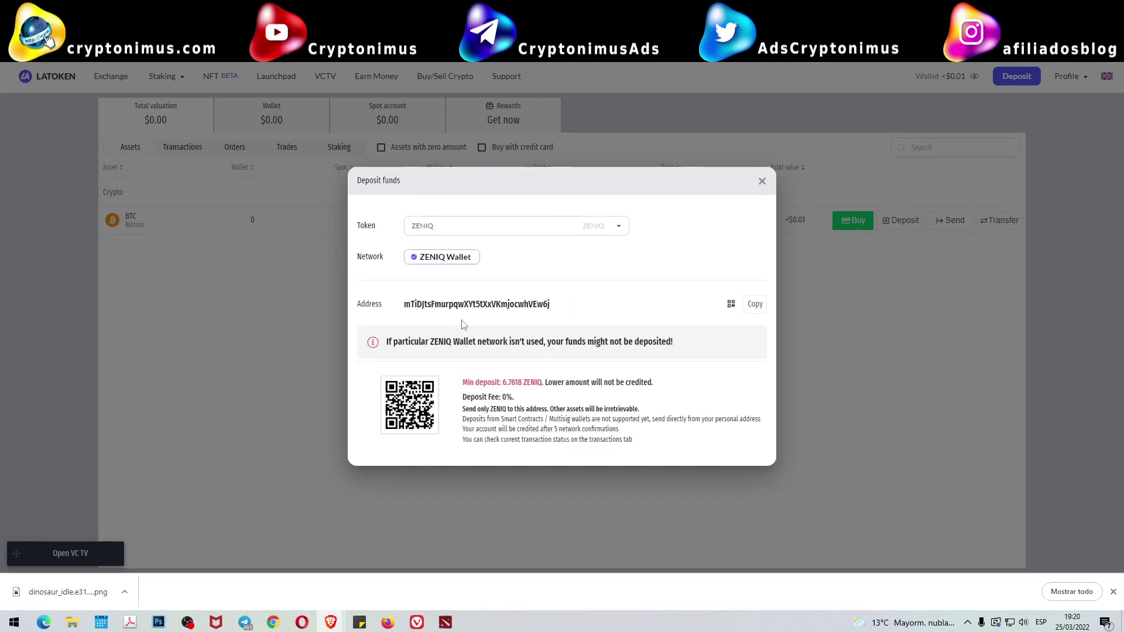
- Copy the ZENIQ deposit address and return to the SAFIR dashboard
double_click(432, 305)
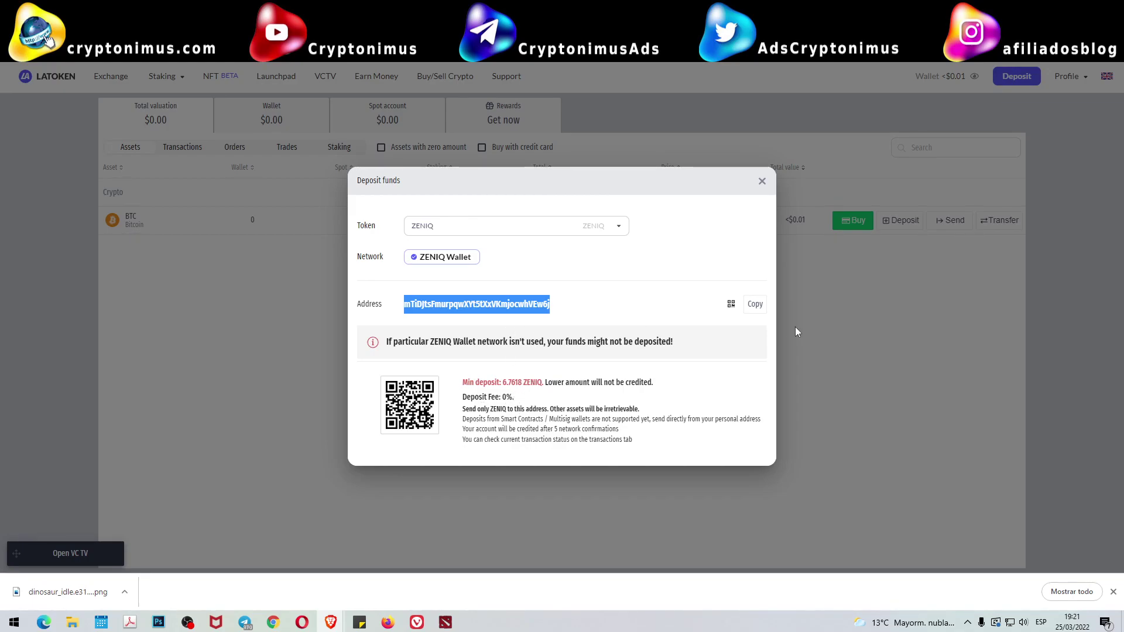
click(755, 304)
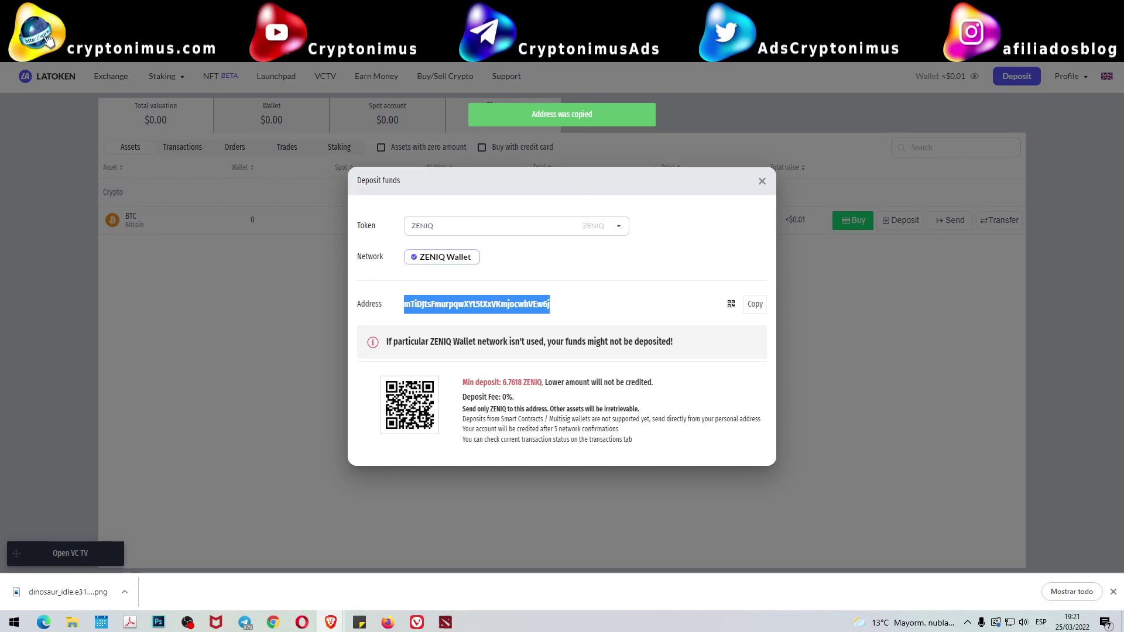
key(ctrl+Tab)
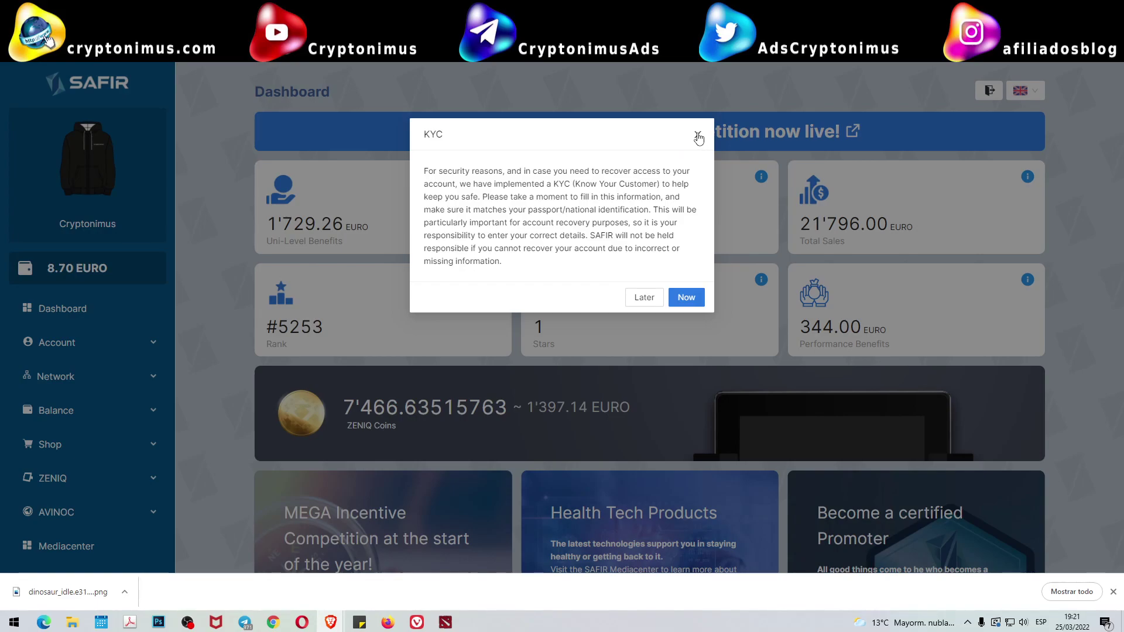
- Dismiss the KYC notice and check the Withdraw Crypto coin list, which lacks ZENIQ
click(698, 135)
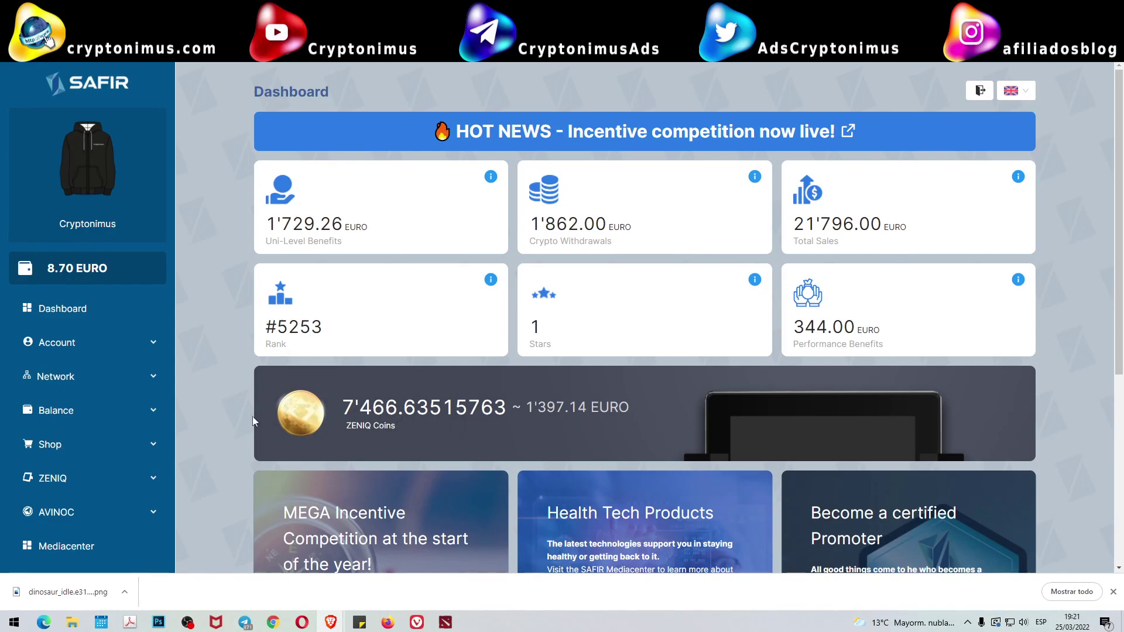
click(111, 420)
scroll(111, 424, down, 2)
click(113, 421)
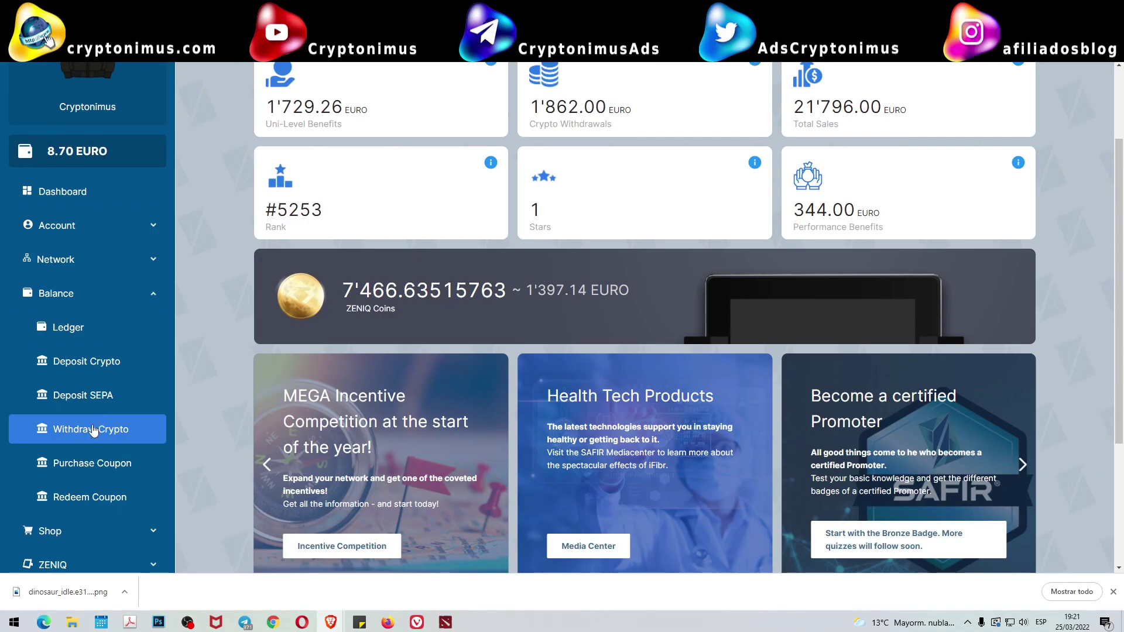
click(338, 227)
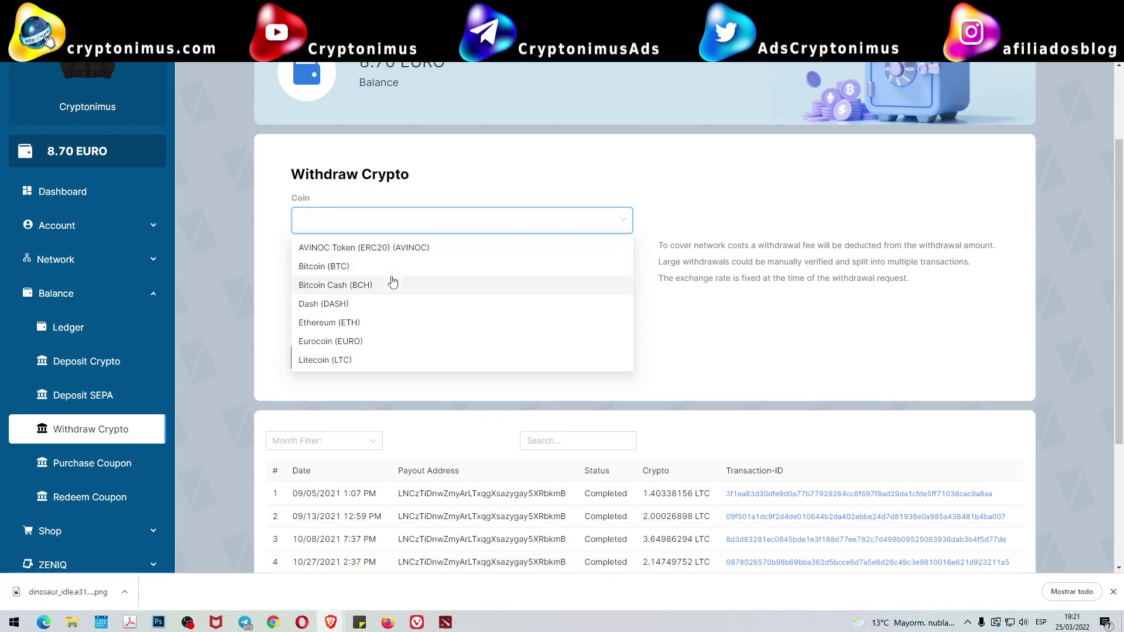
scroll(392, 282, down, 1)
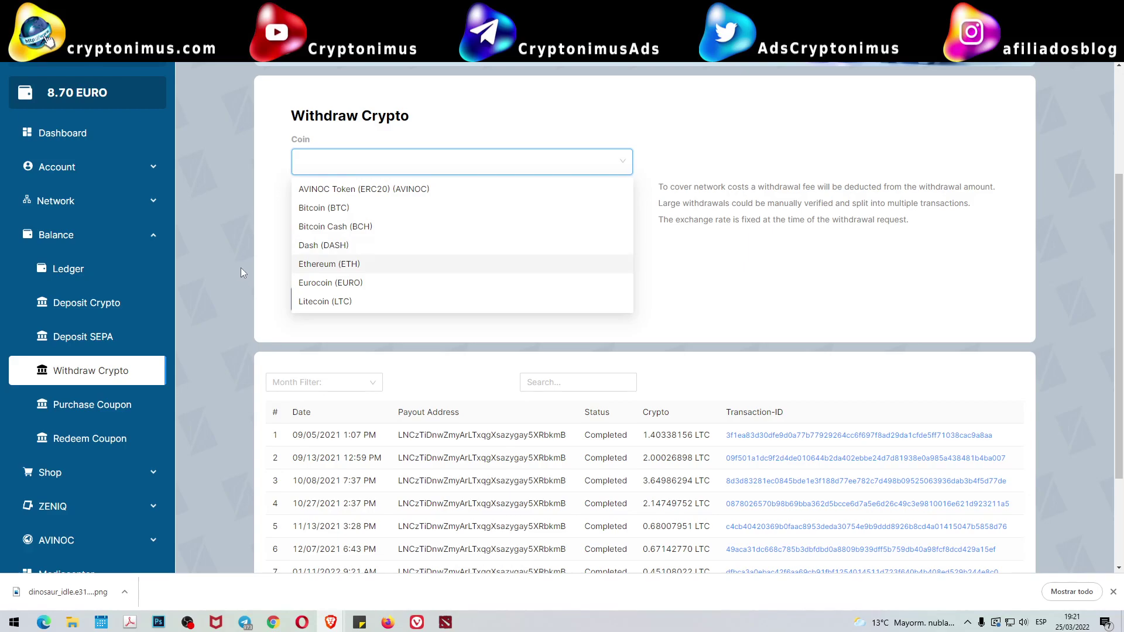
click(273, 269)
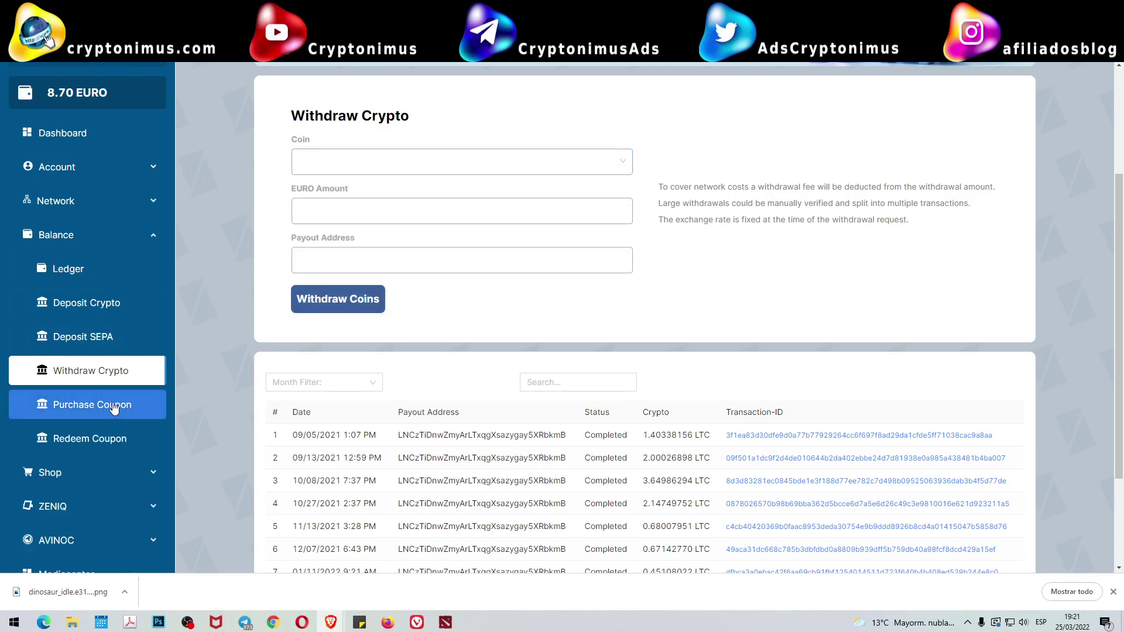
- Open the ZENIQ Transfer page from the ZENIQ sidebar section
scroll(113, 408, down, 1)
click(83, 448)
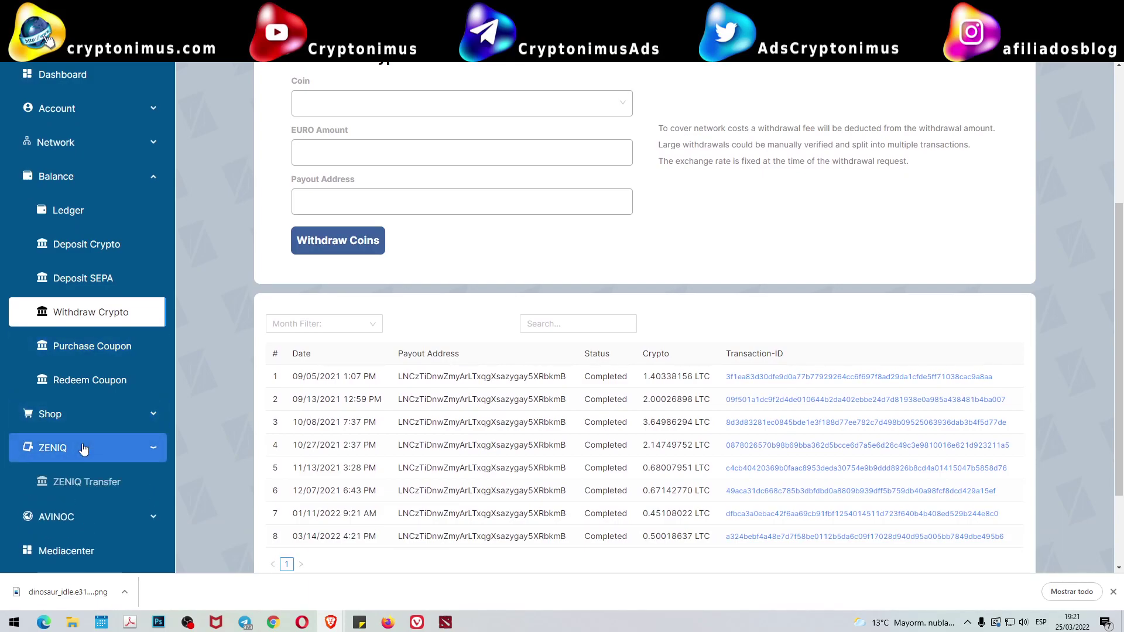
scroll(85, 434, down, 2)
click(111, 365)
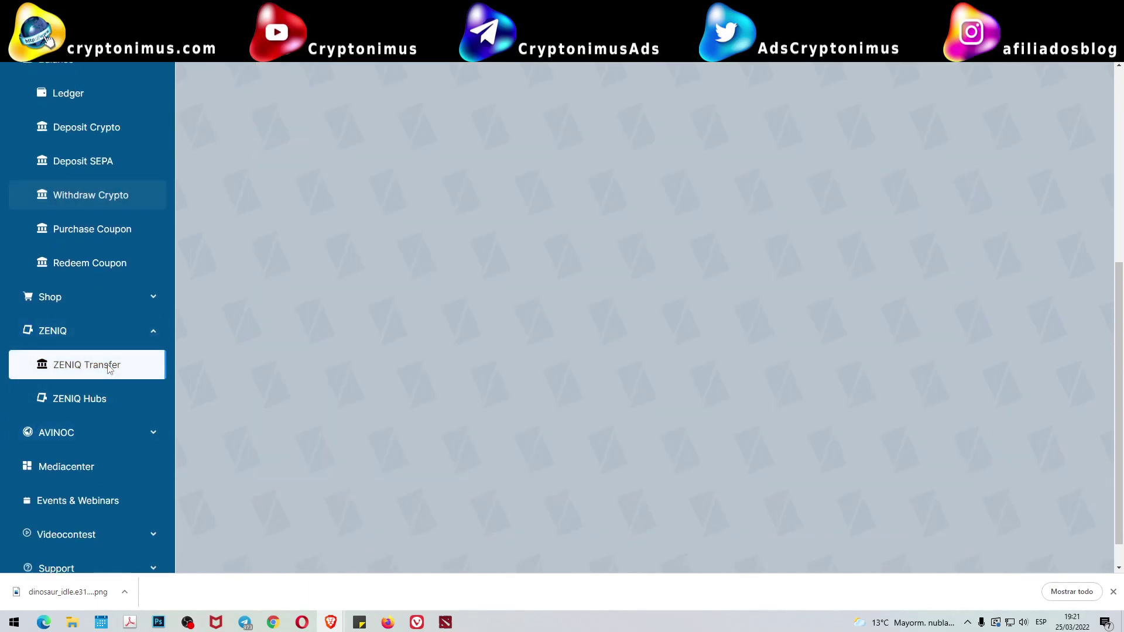
- Select the hub holding 5438.94678824 ZENIQ and ZENIQ Coin as the transfer coin
scroll(527, 359, up, 4)
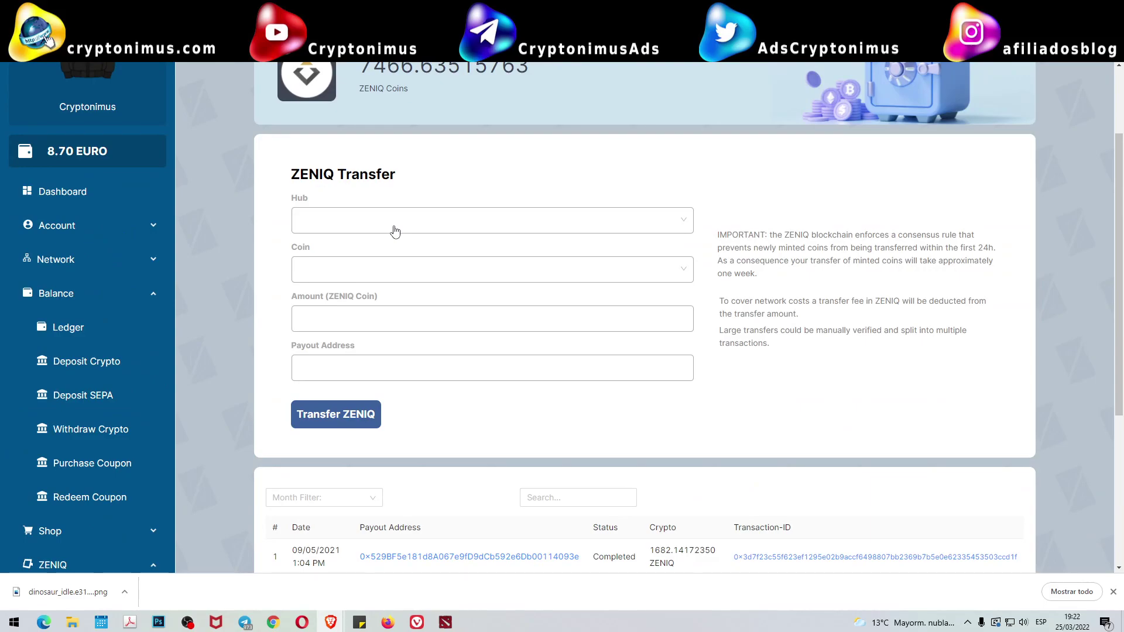
click(394, 230)
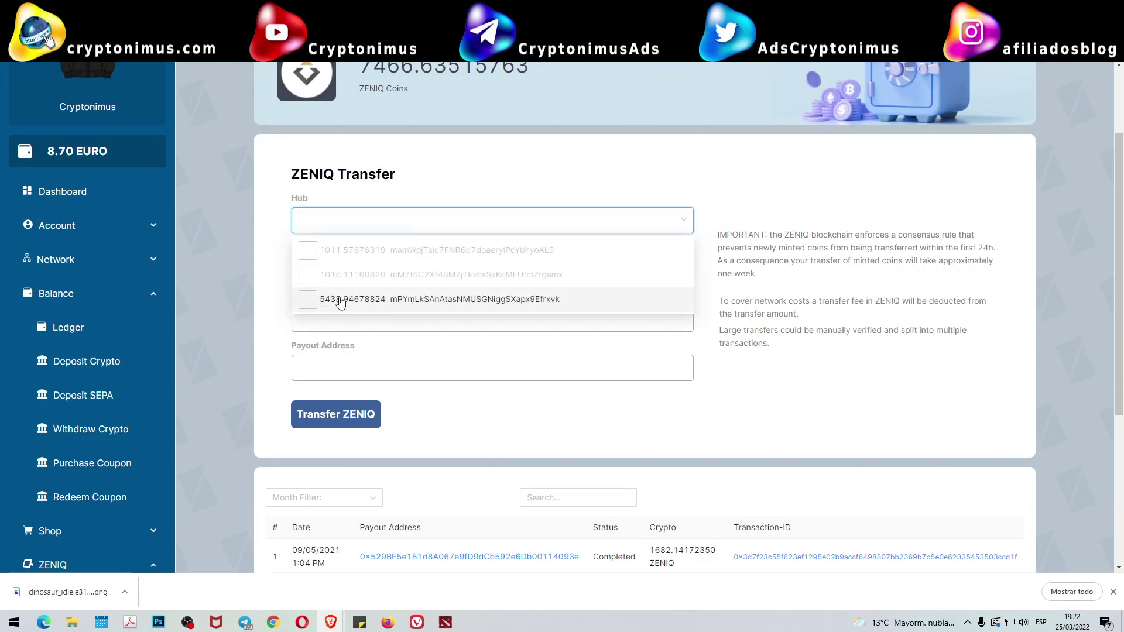
click(365, 300)
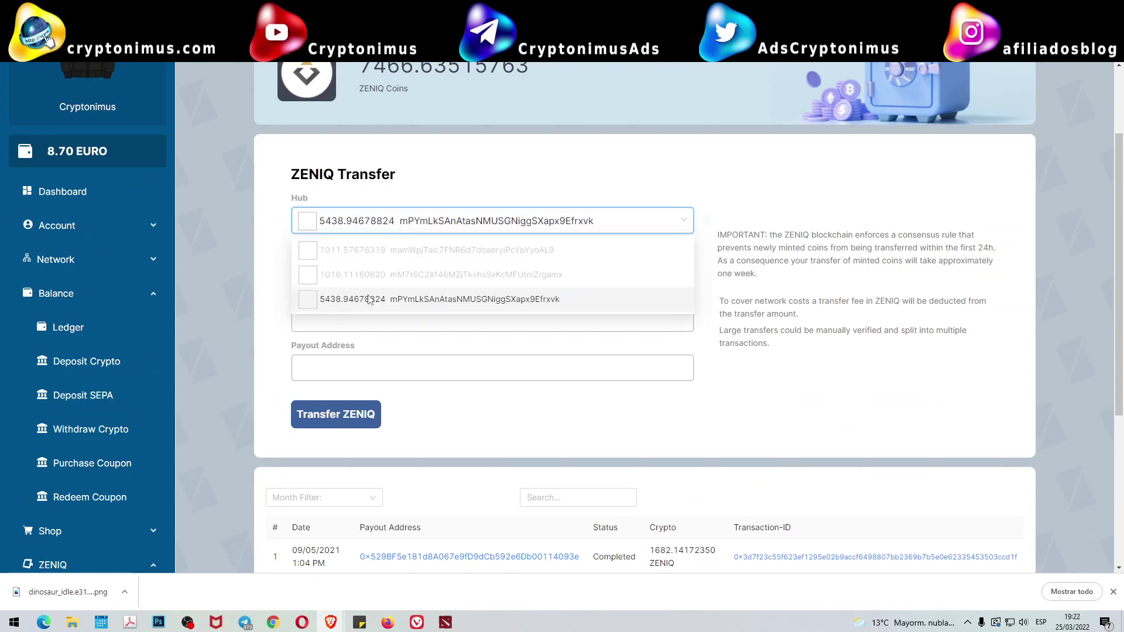
click(426, 270)
click(321, 298)
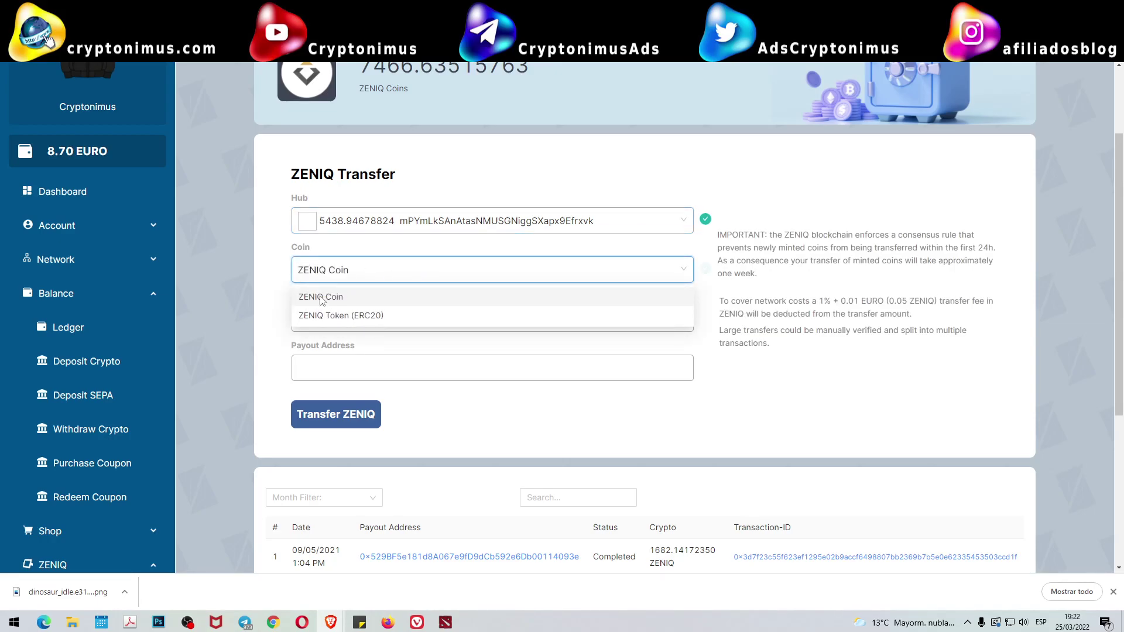
- Enter 1000 ZENIQ, paste the LATOKEN deposit address as payout address, and submit
click(390, 314)
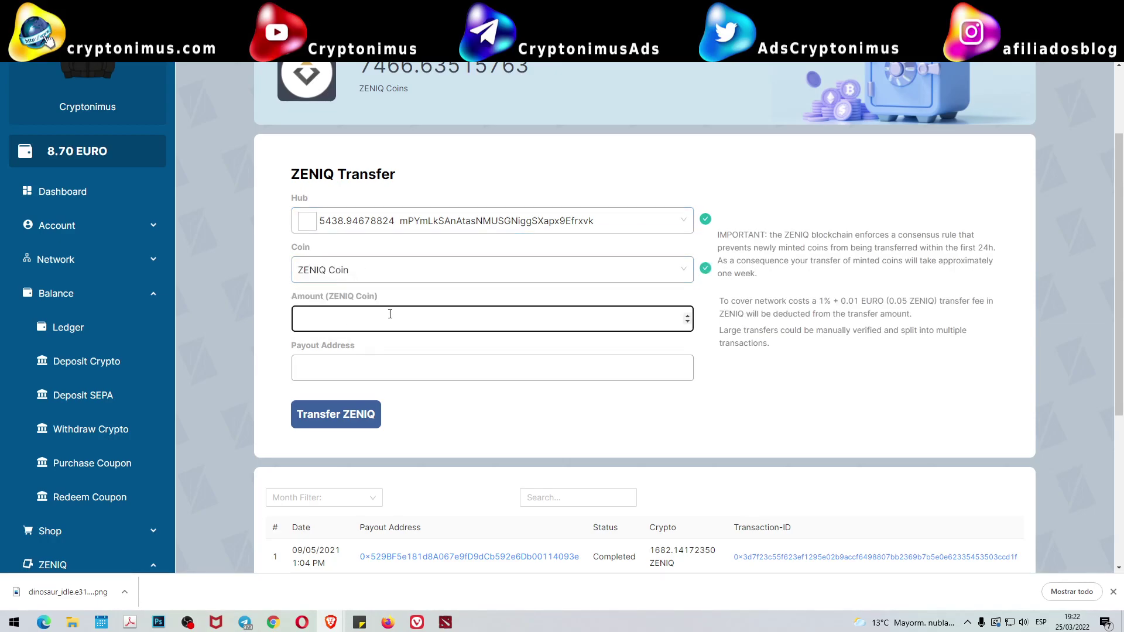
text(1000)
click(354, 369)
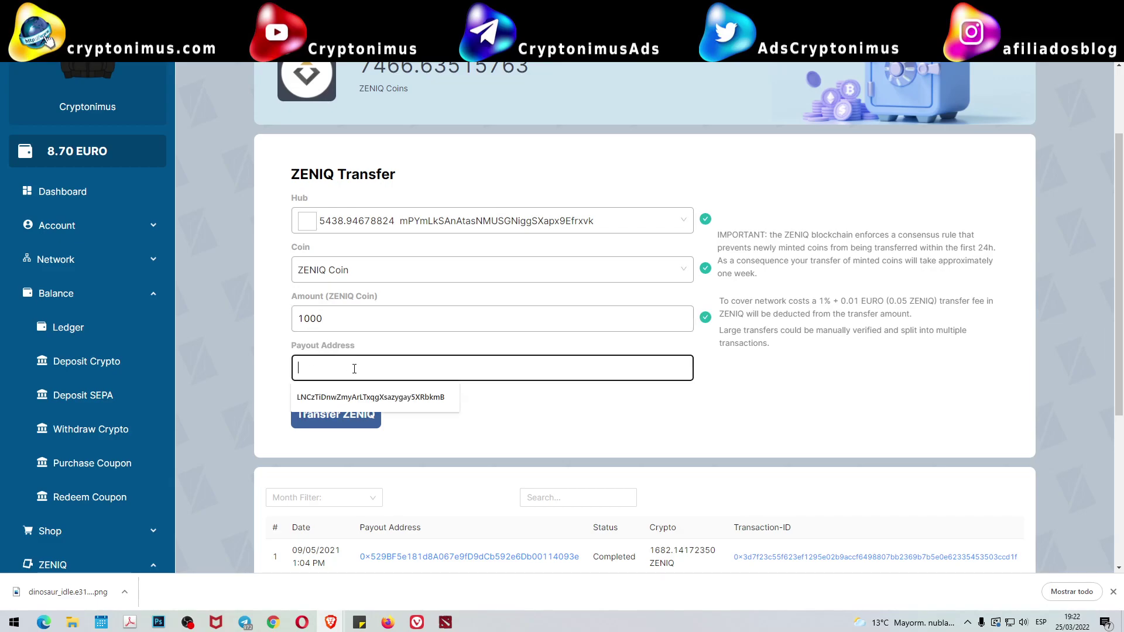
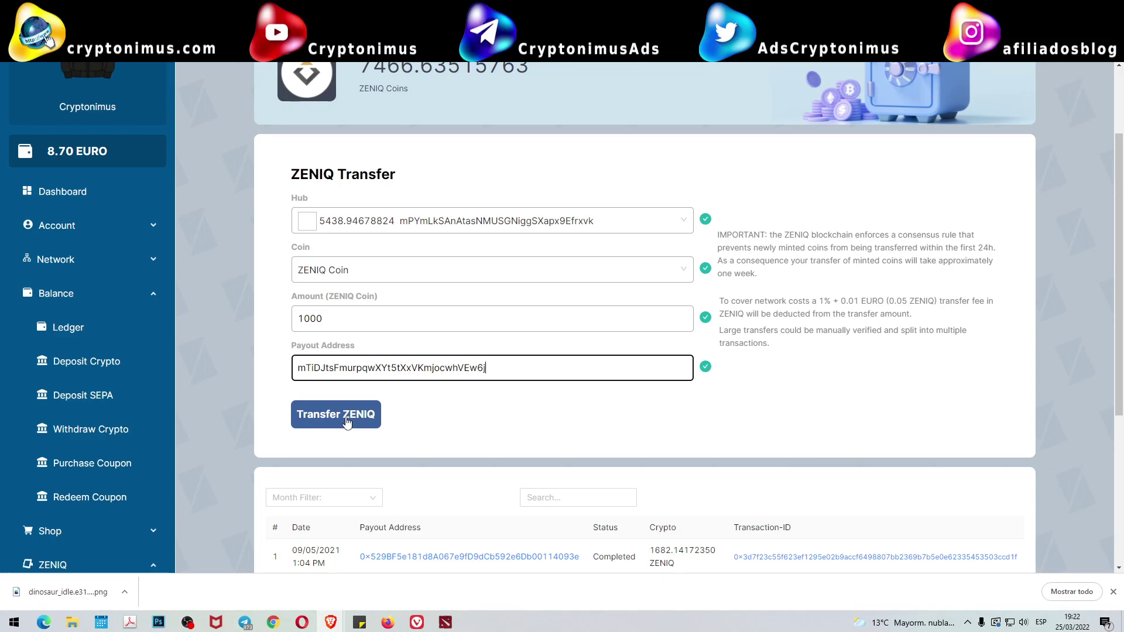
click(347, 421)
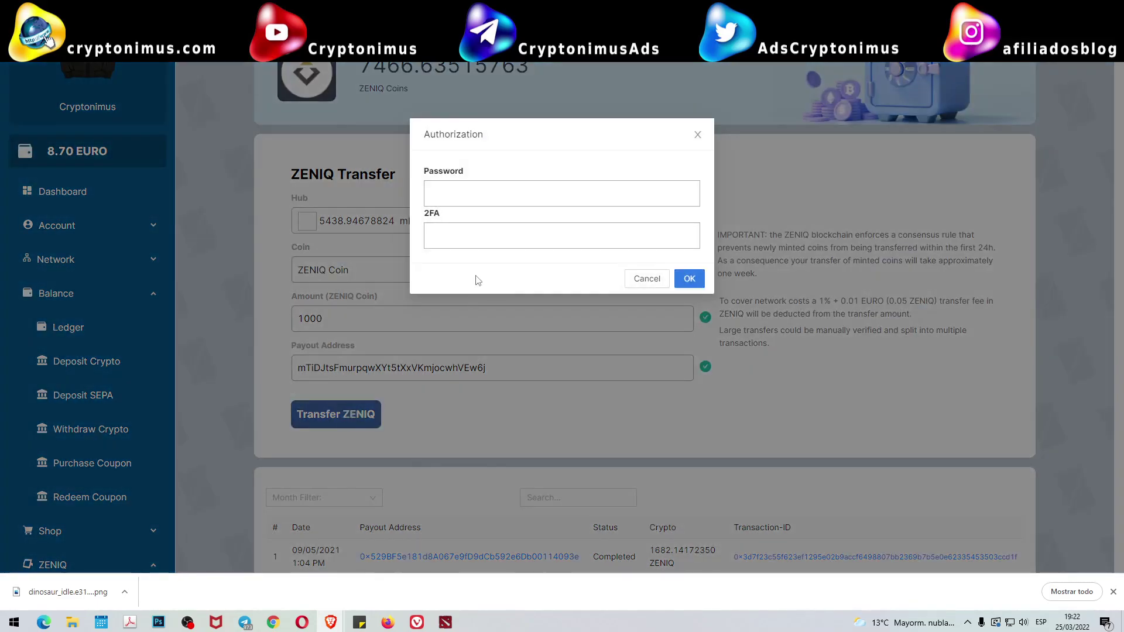
- Authorize with the saved account password and the 2FA code, then acknowledge the initiated withdrawal
click(525, 194)
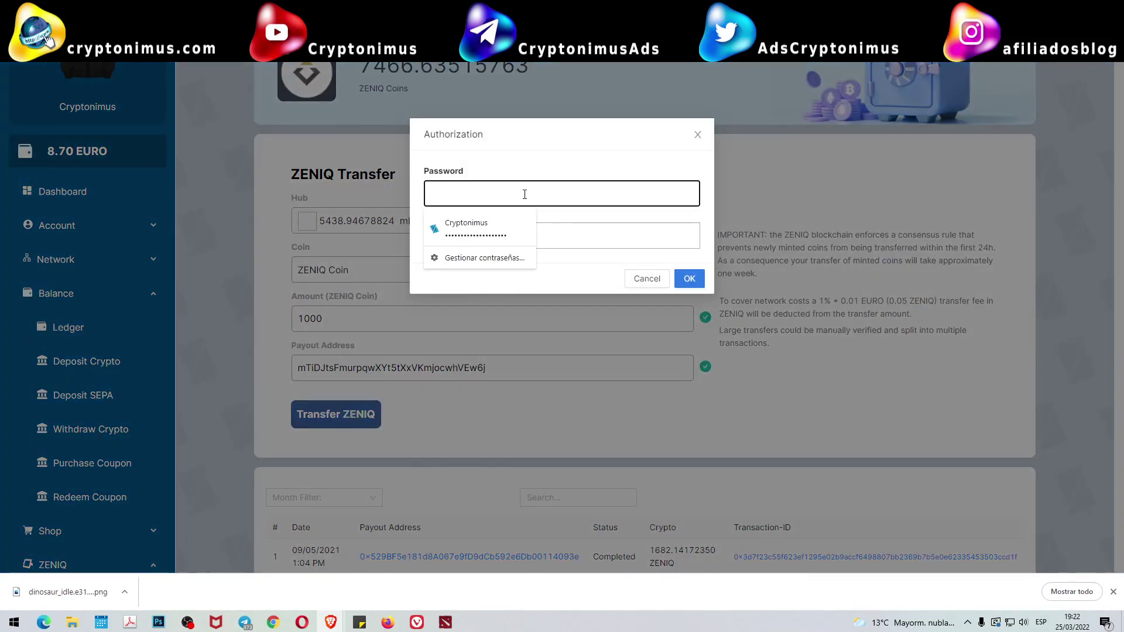
click(473, 227)
click(466, 237)
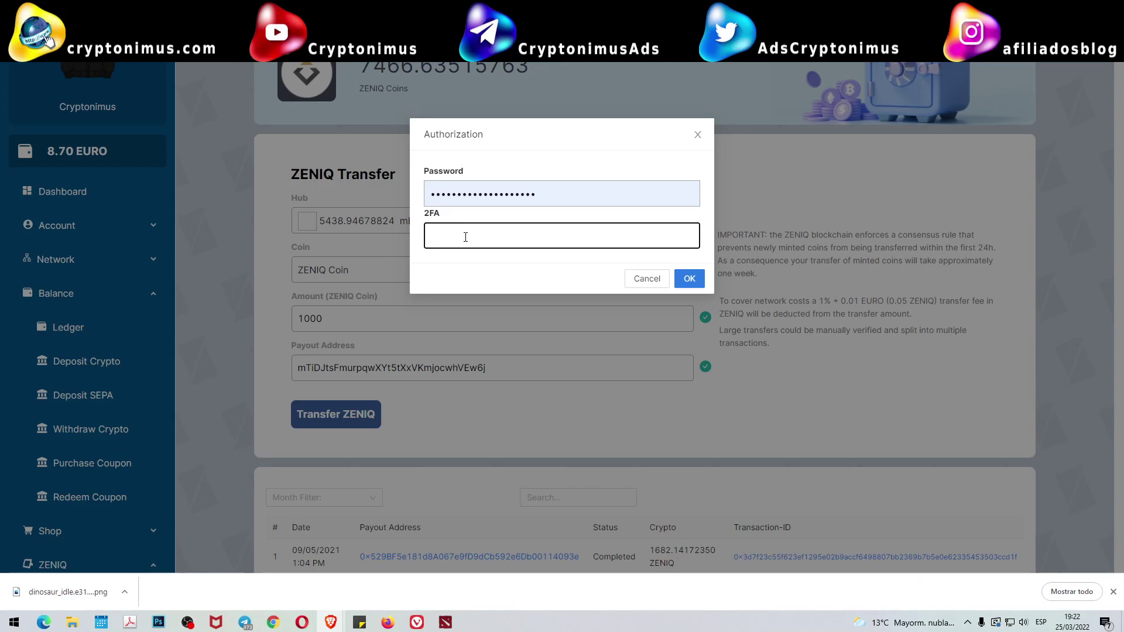
click(689, 279)
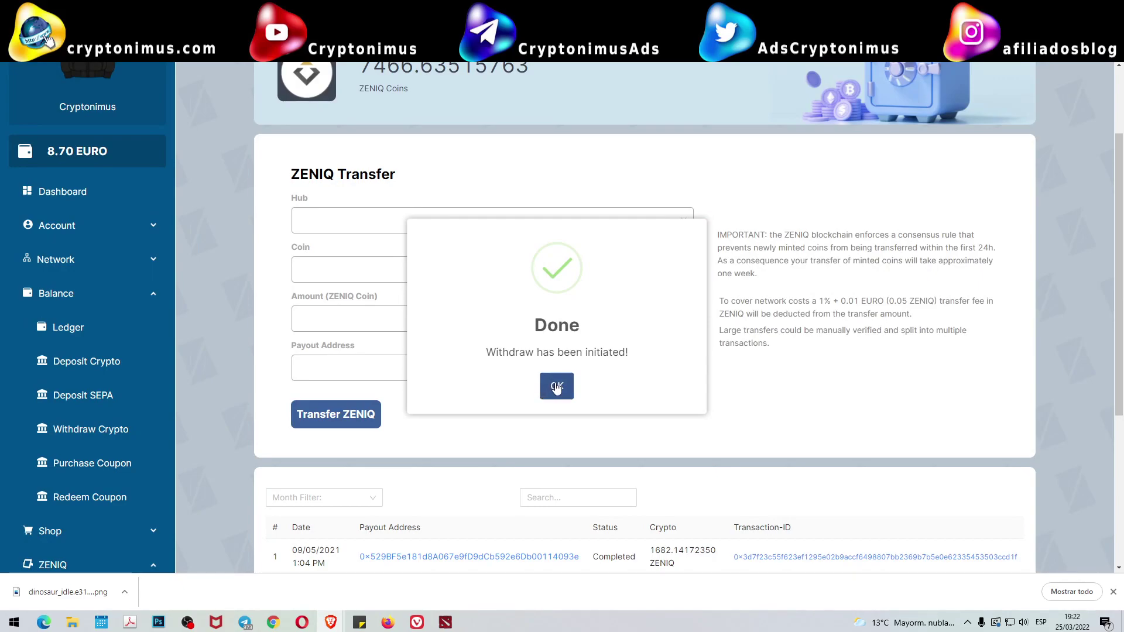
click(548, 391)
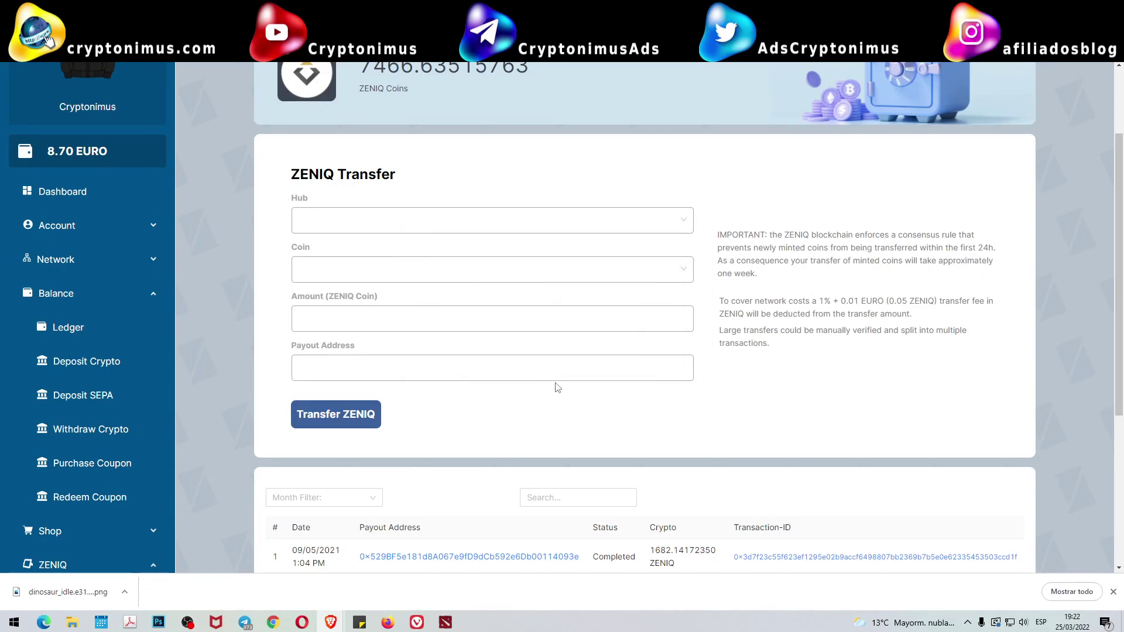
- Scroll SAFIR's transfer history to confirm the 989.95 ZENIQ transfer is listed as Initiated
scroll(660, 156, down, 5)
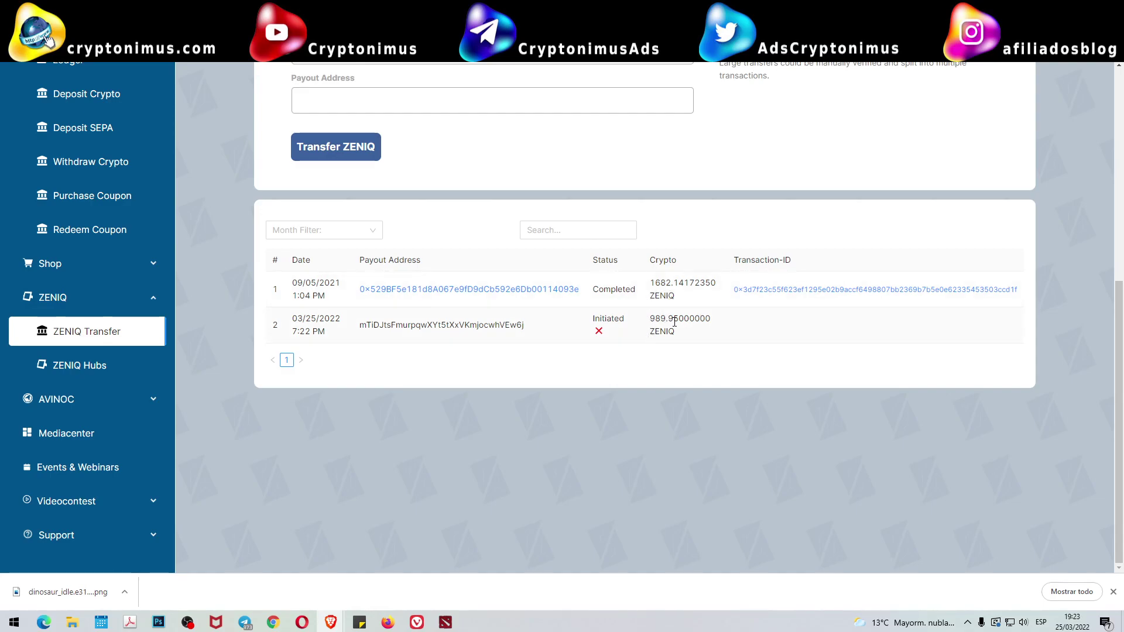
scroll(760, 296, up, 4)
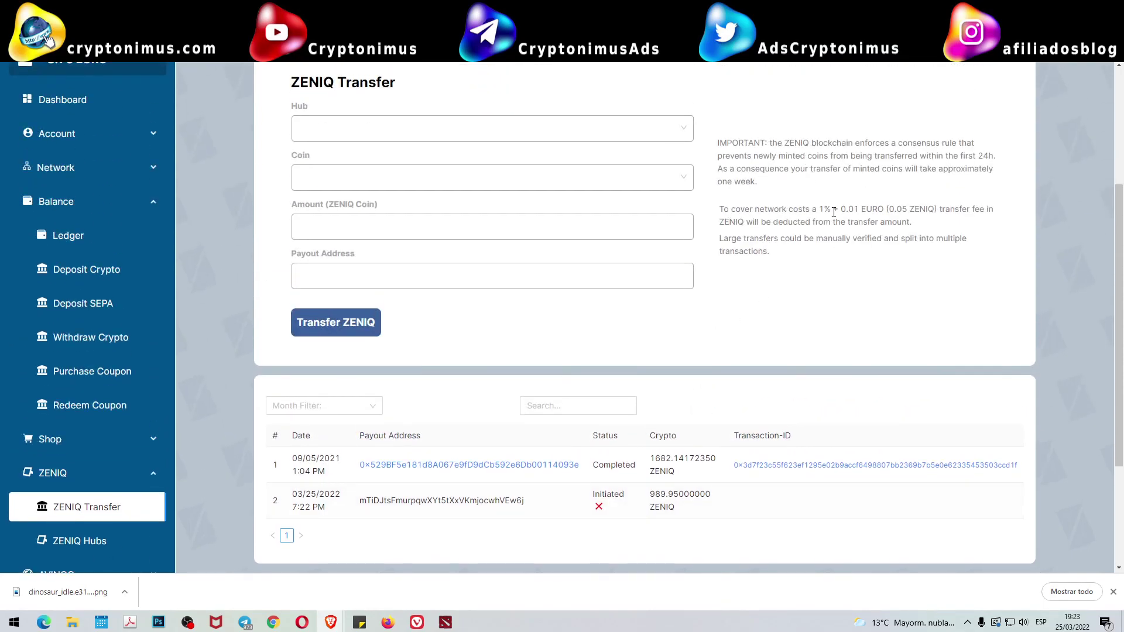
scroll(816, 221, up, 1)
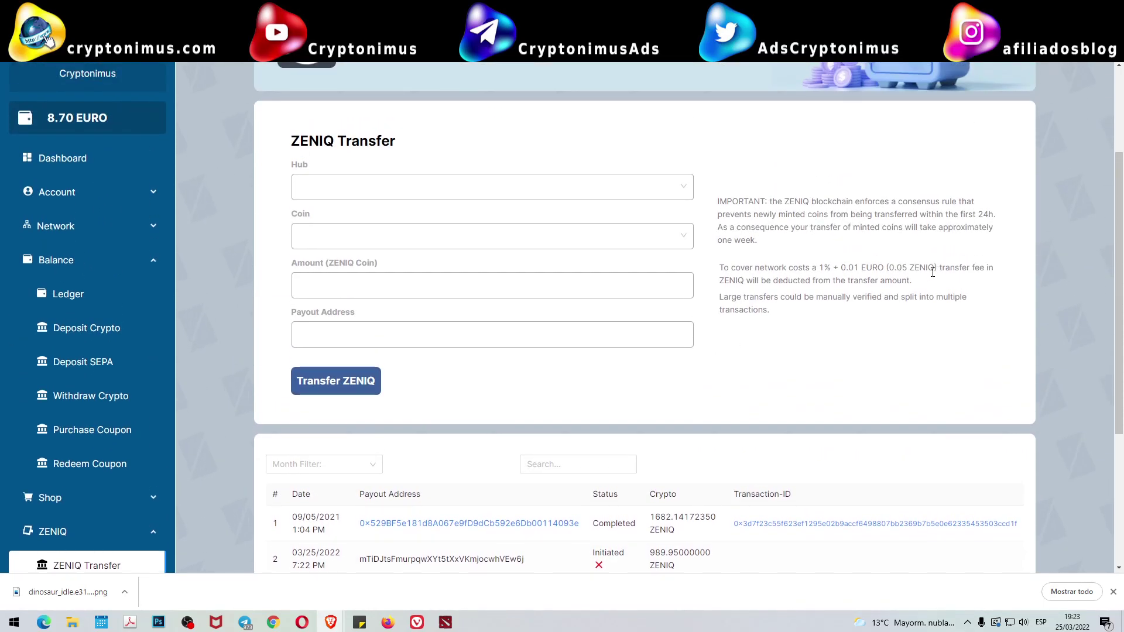
scroll(527, 369, down, 4)
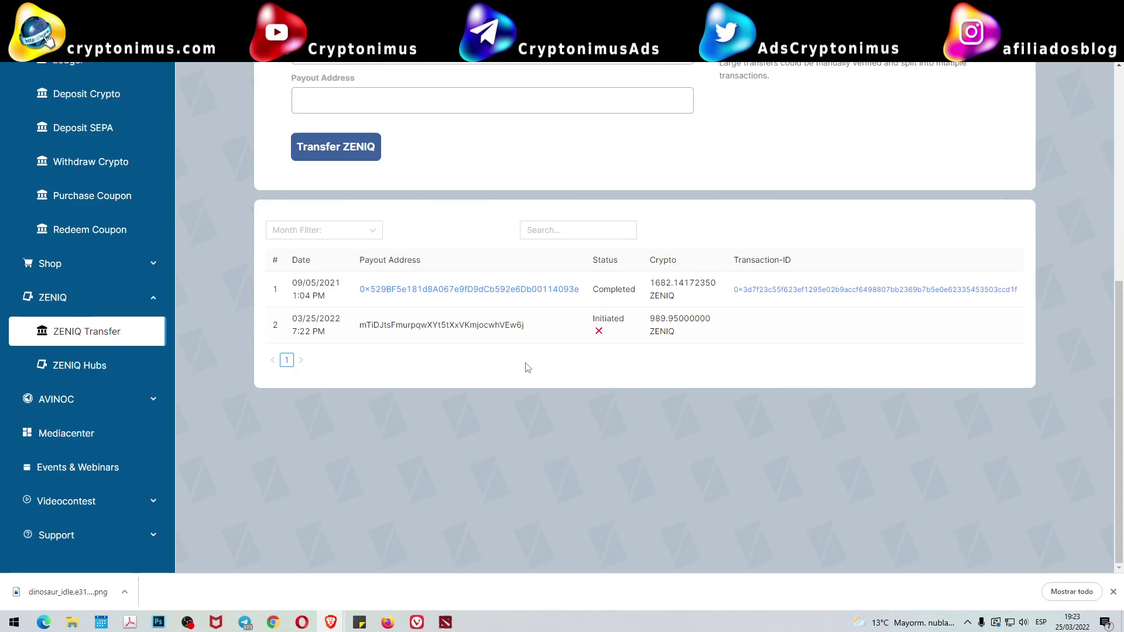
scroll(526, 367, up, 3)
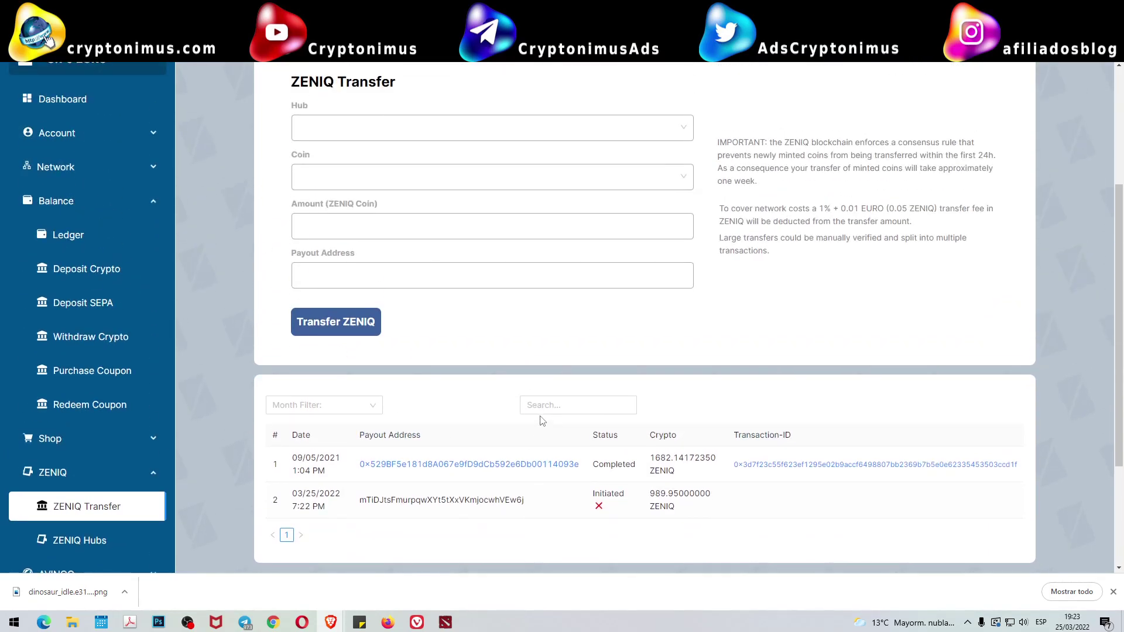
scroll(543, 420, down, 2)
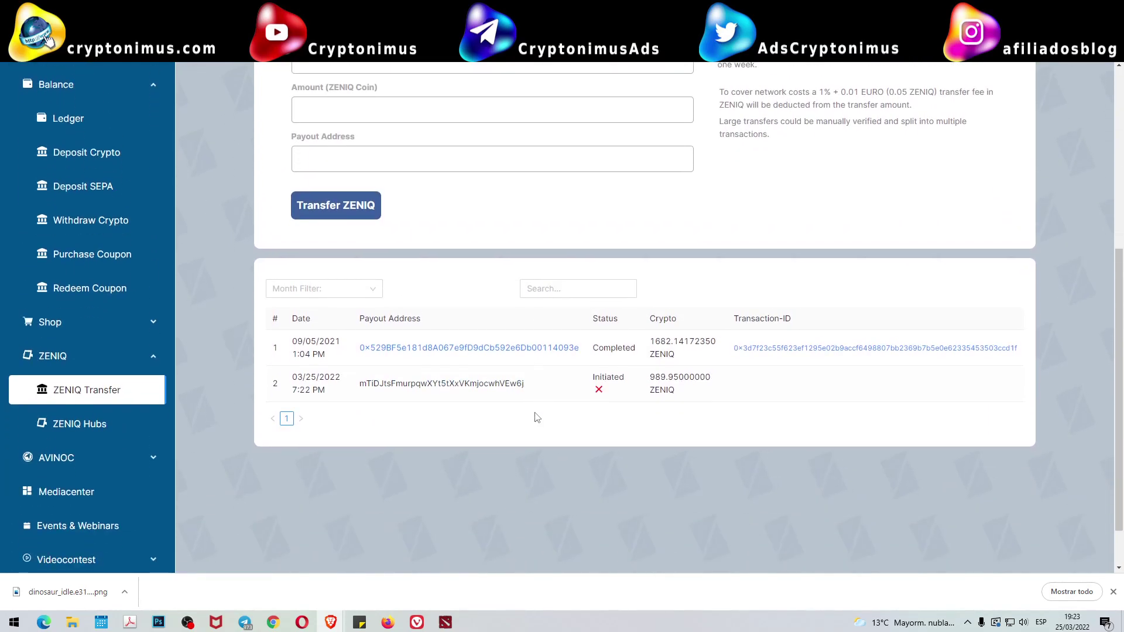
scroll(537, 416, up, 3)
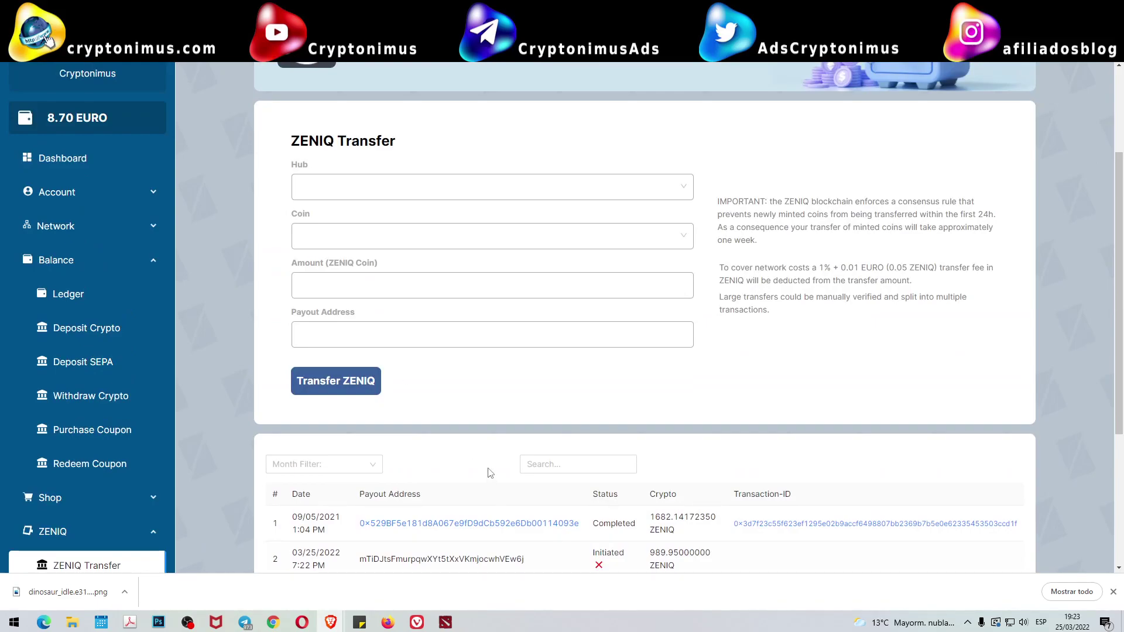
scroll(488, 468, down, 3)
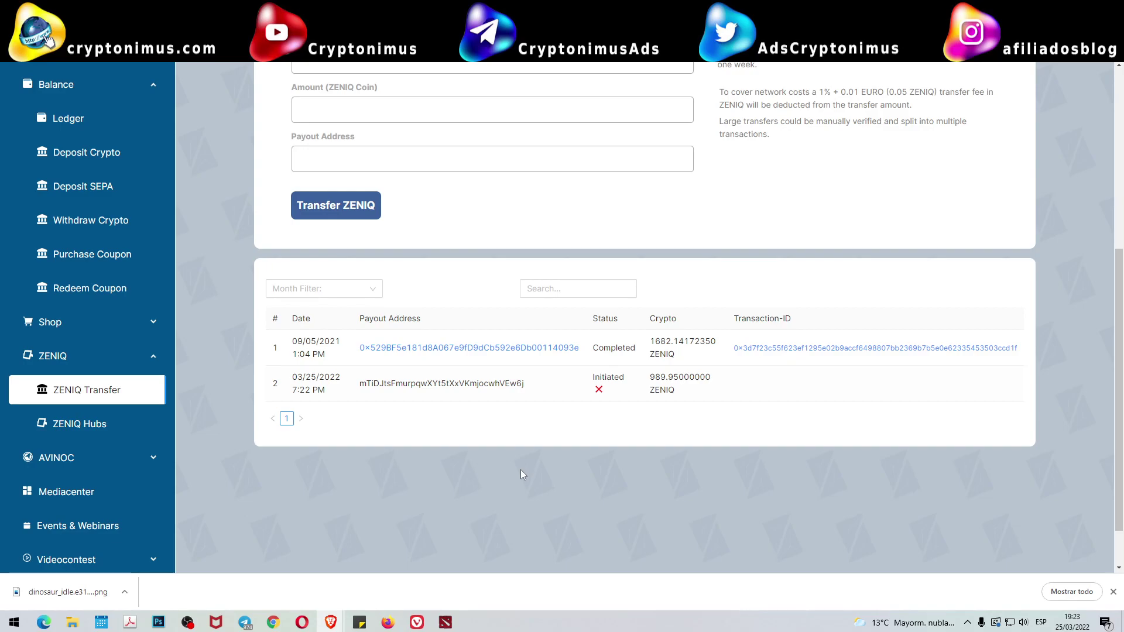
scroll(521, 470, up, 2)
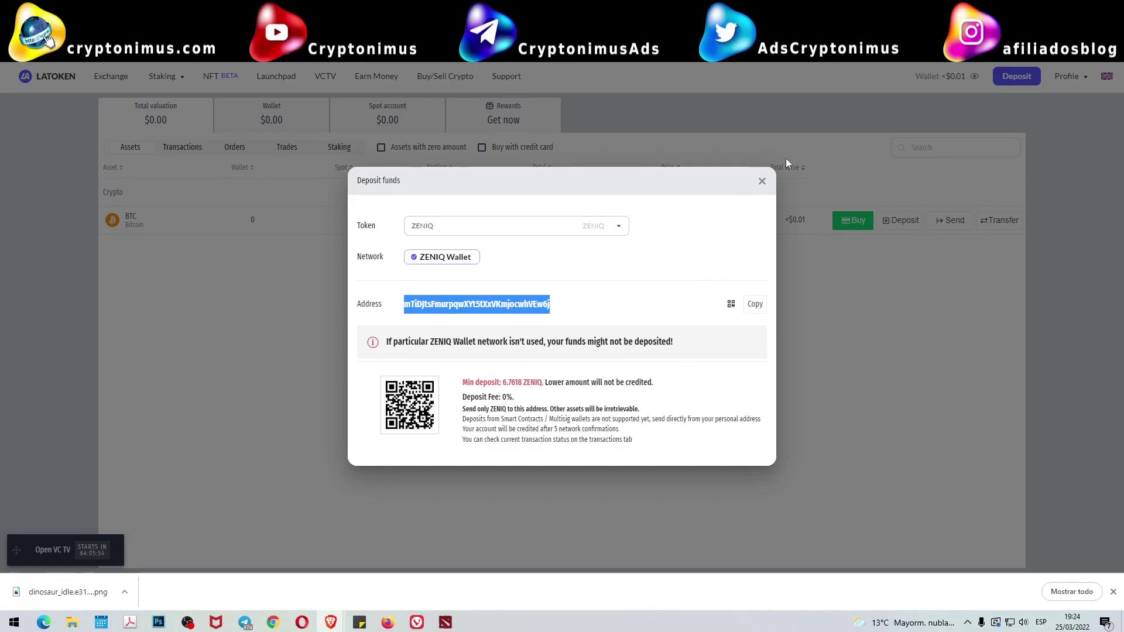
- Close the Deposit funds dialog and go via the homepage to the Exchange pair list
click(763, 181)
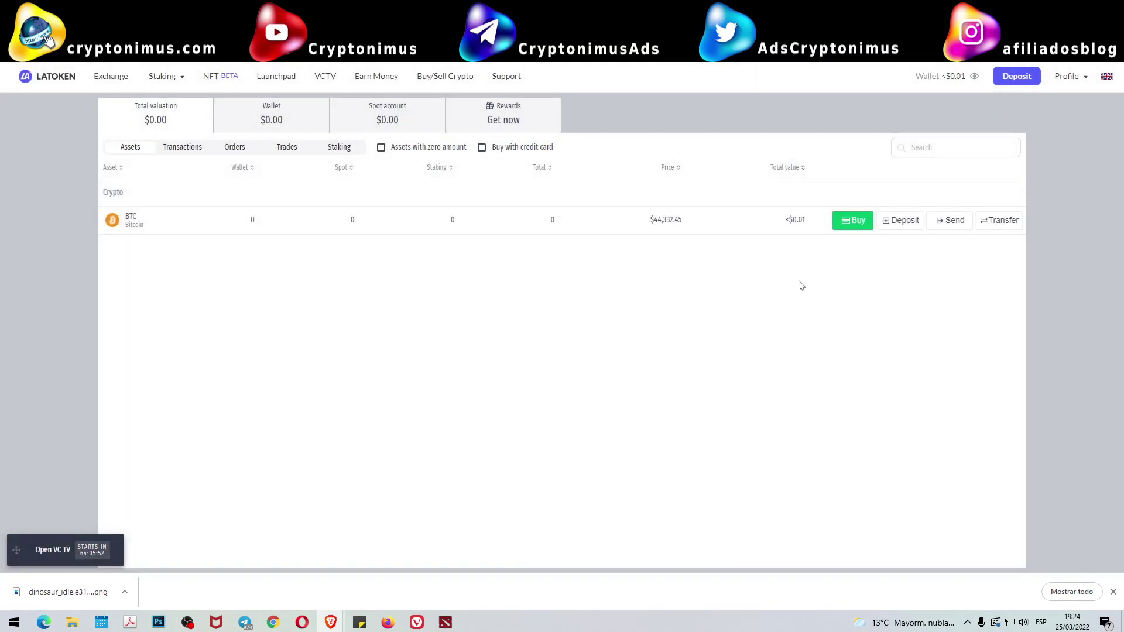
click(53, 83)
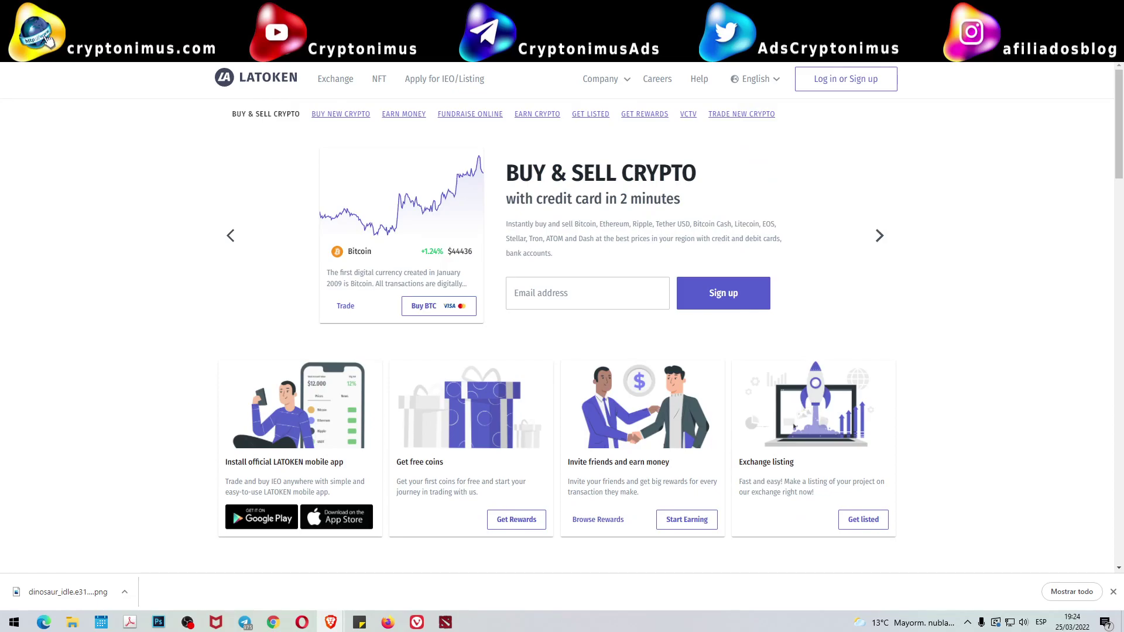
click(350, 84)
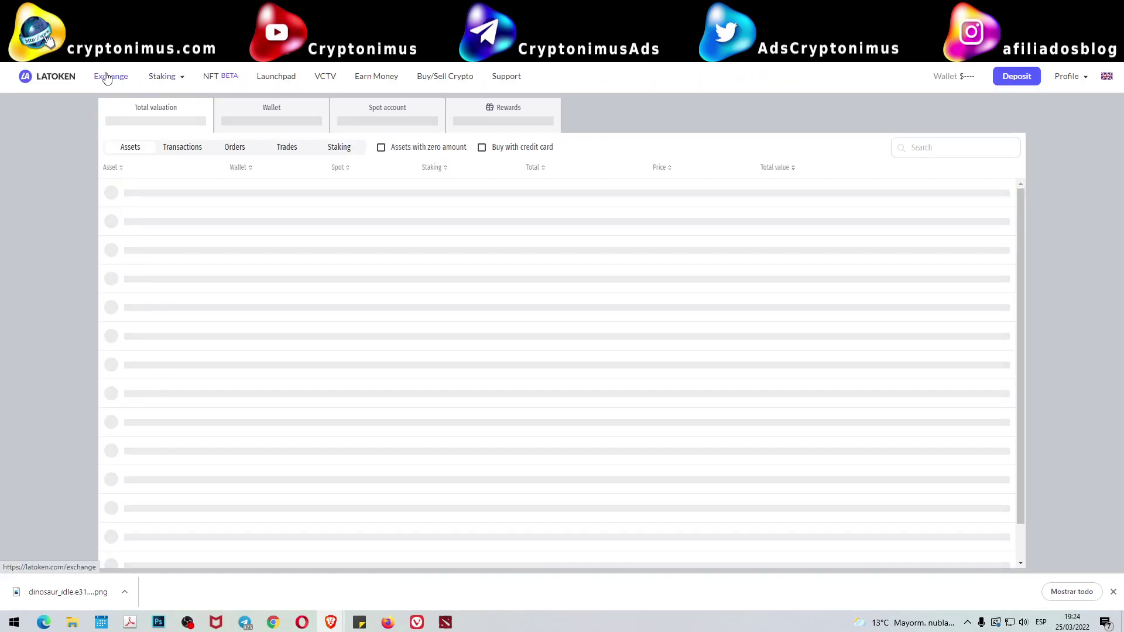
click(111, 81)
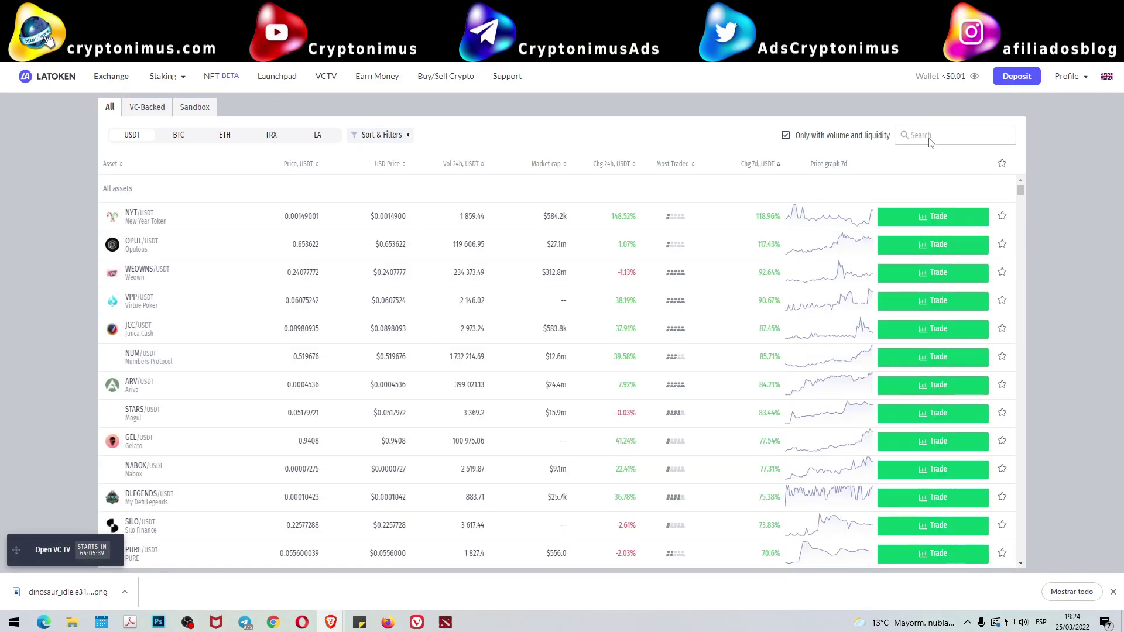
- Search the market list for 'zeniq' and open the ZENIQ/USDT trading page
click(944, 136)
text(zeze)
double_click(943, 136)
text(zeniq)
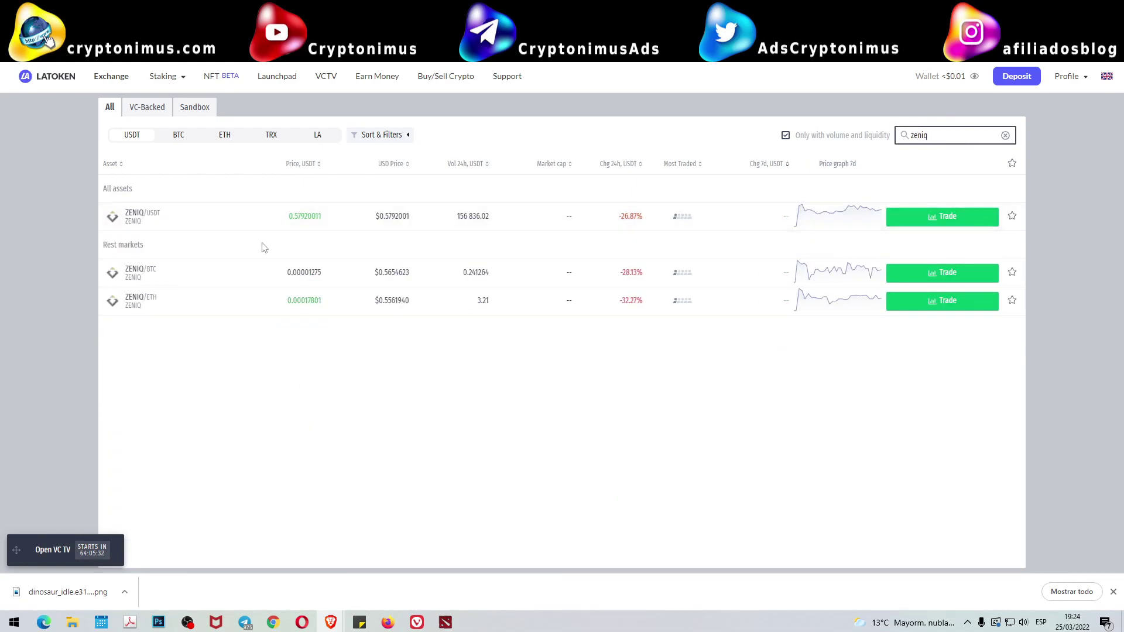
click(981, 215)
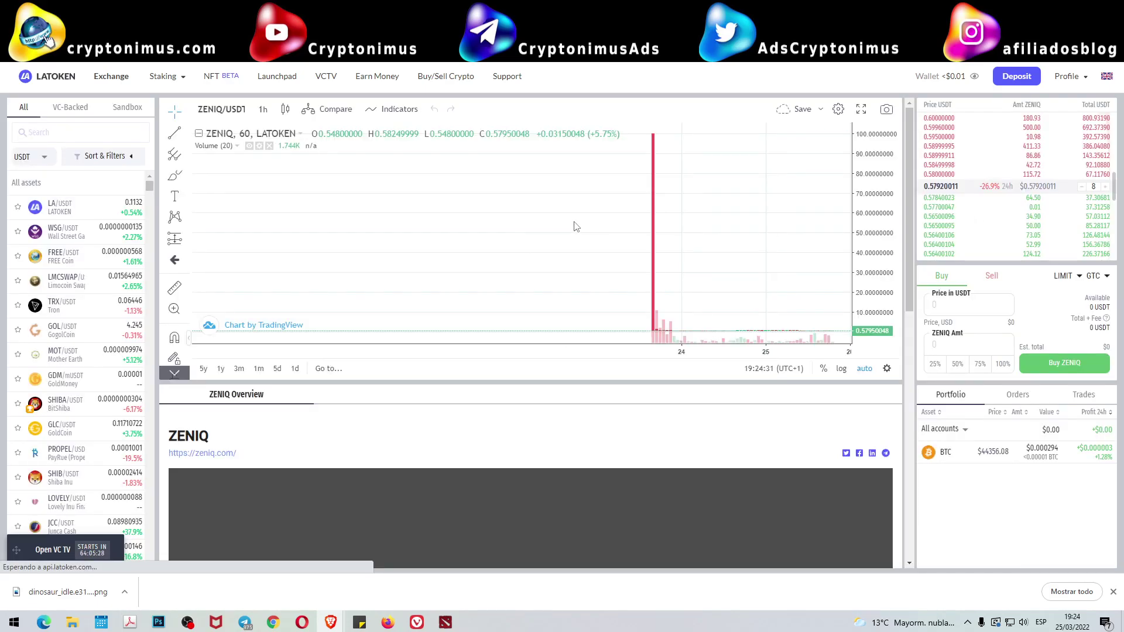
- Switch the ZENIQ/USDT chart from 4-hour to 15-minute candles and zoom out
scroll(703, 243, up, 1)
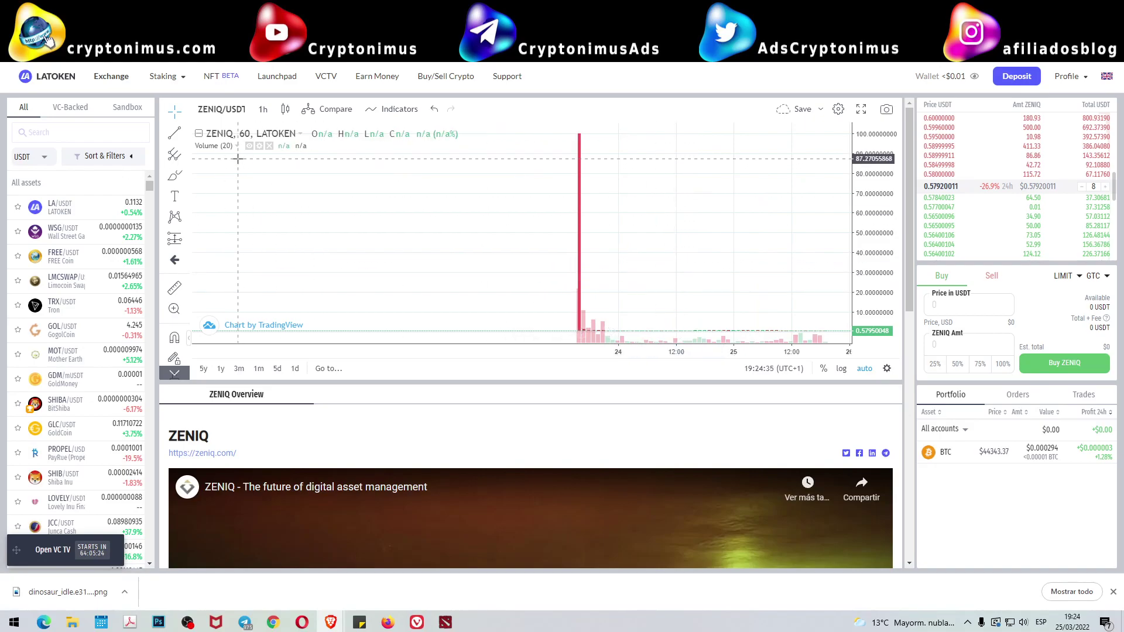
click(263, 112)
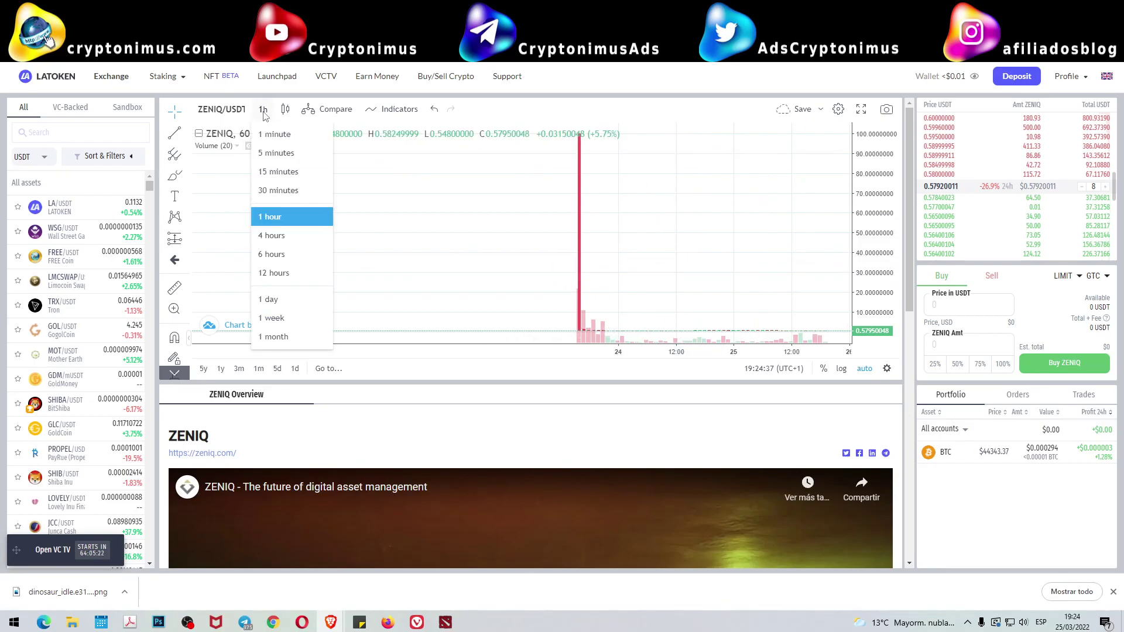
click(279, 235)
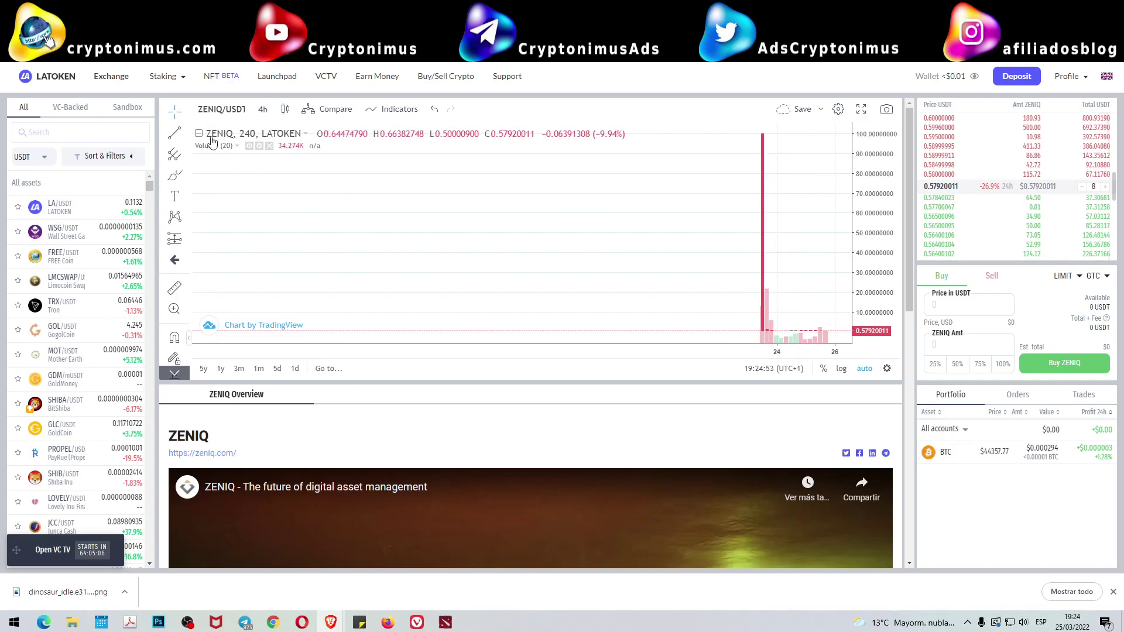
click(262, 110)
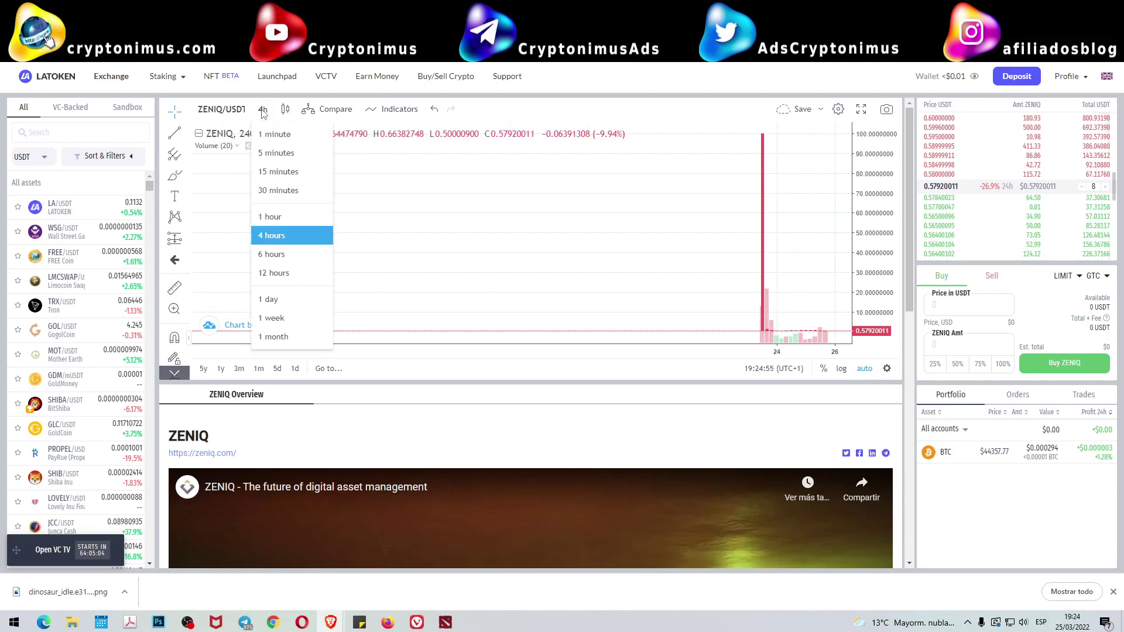
click(282, 172)
scroll(567, 261, down, 5)
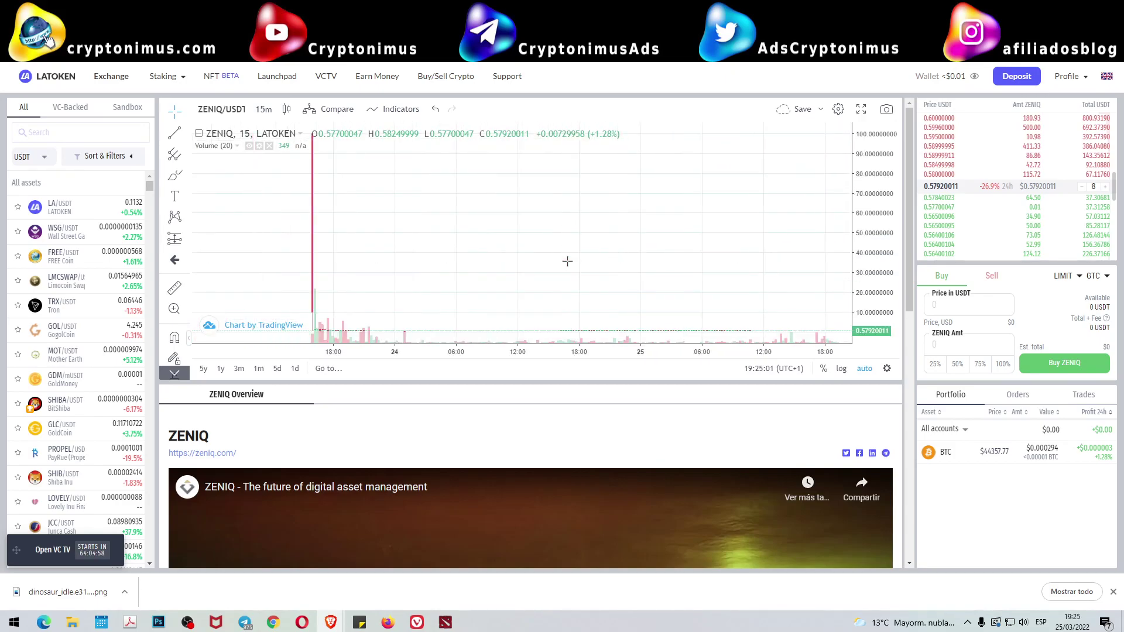
- Pan the ZENIQ/USDT 15-minute chart back toward earlier candles
mouse_move(289, 211)
mouse_down()
mouse_move(371, 209)
mouse_move(298, 220)
mouse_up()
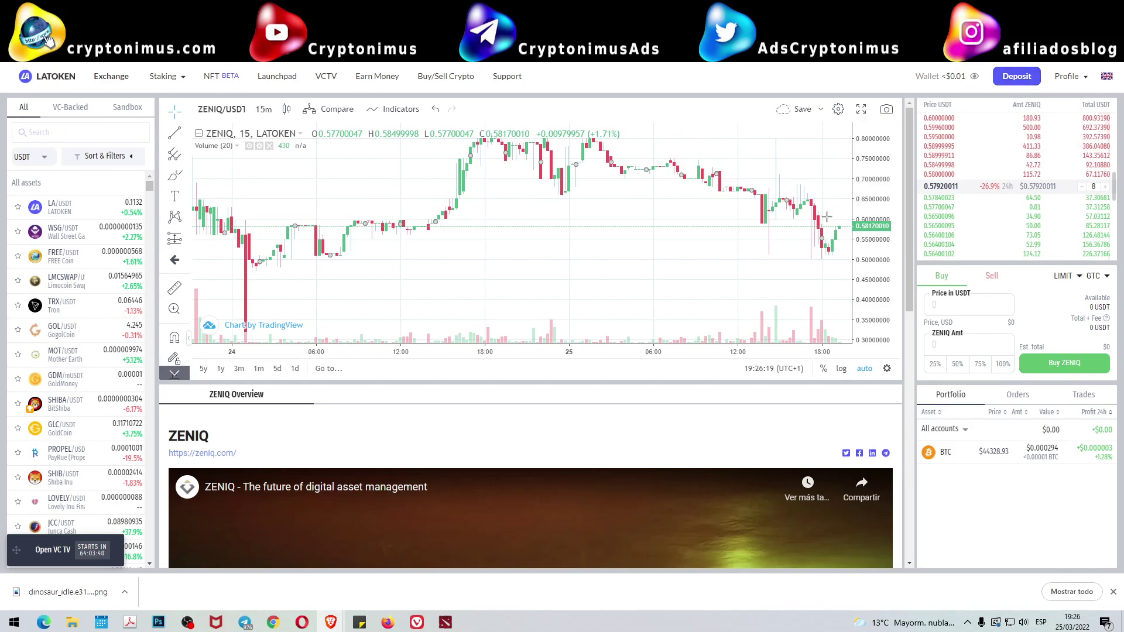
- Play the ZENIQ Overview's YouTube introduction video to its end, then return to the SAFIR transfer page
scroll(915, 345, down, 5)
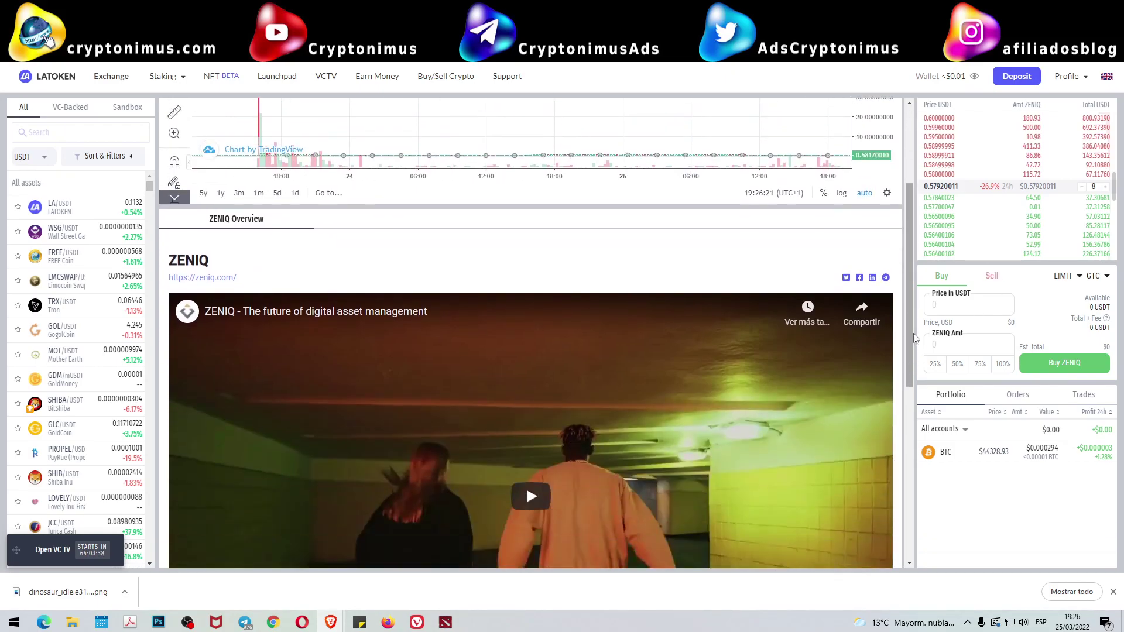
scroll(915, 338, down, 3)
scroll(915, 338, up, 2)
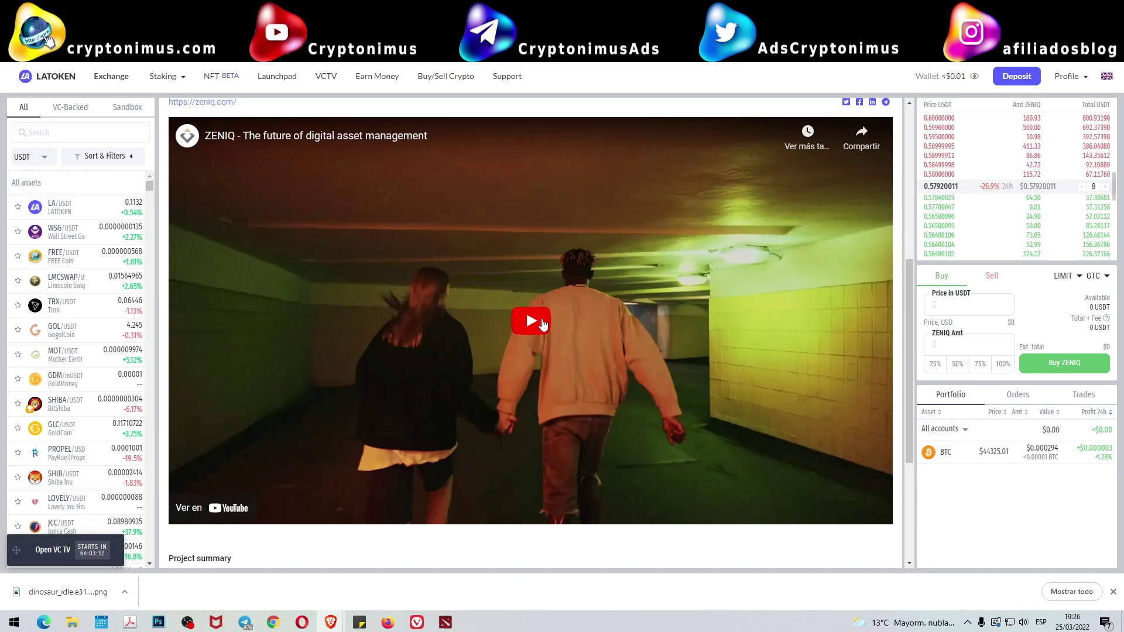
click(531, 321)
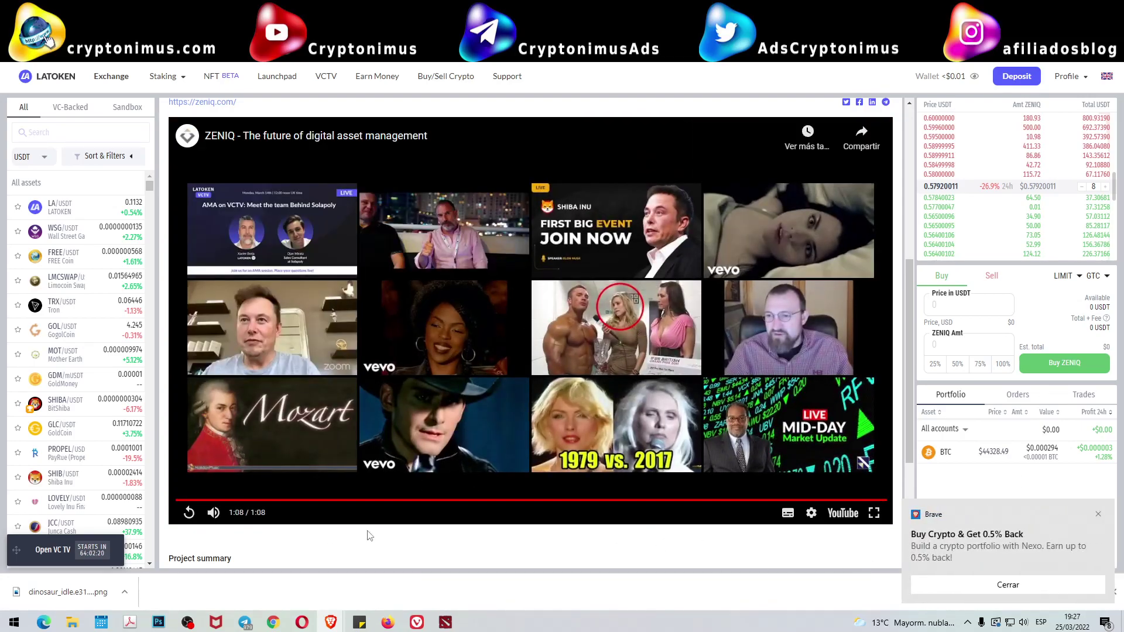
scroll(466, 533, down, 1)
click(937, 534)
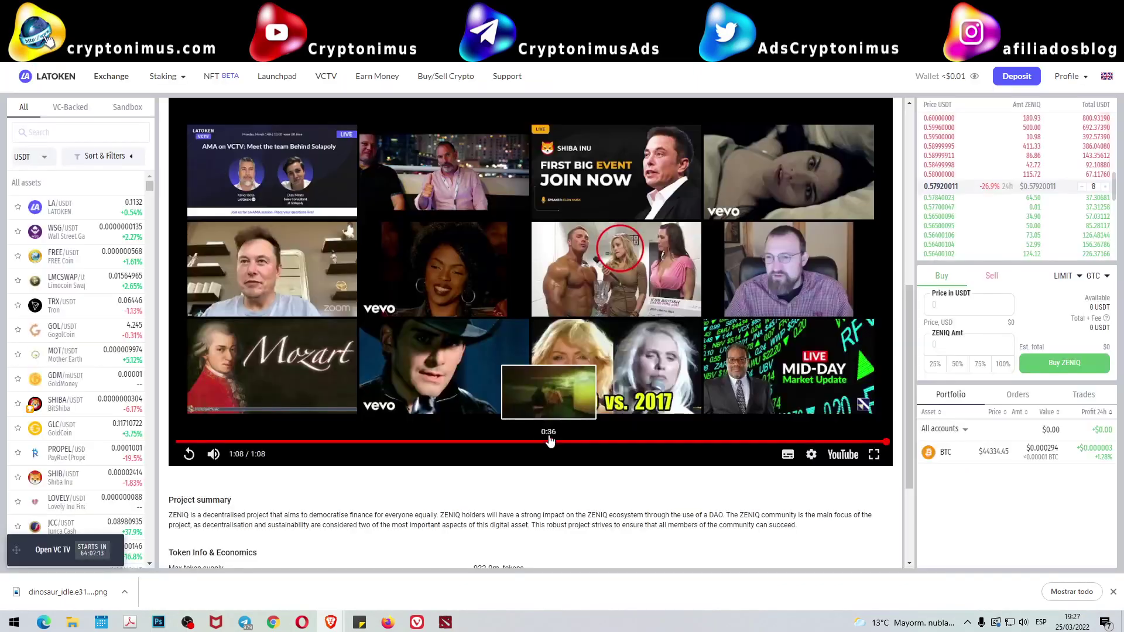
- Scroll SAFIR's ZENIQ Transfer table to check the 989.95 ZENIQ transfer still shows Initiated
scroll(550, 439, down, 3)
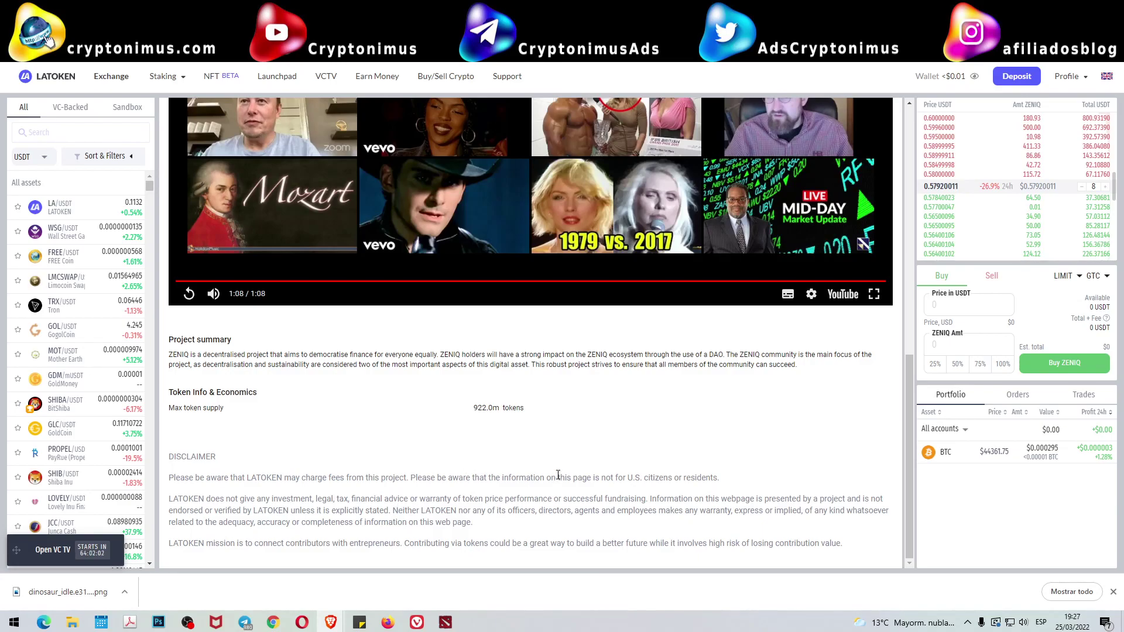
- Glance at the nomics ZENIQ page, then open LATOKEN's Wallet assets page listing BTC
scroll(557, 476, up, 4)
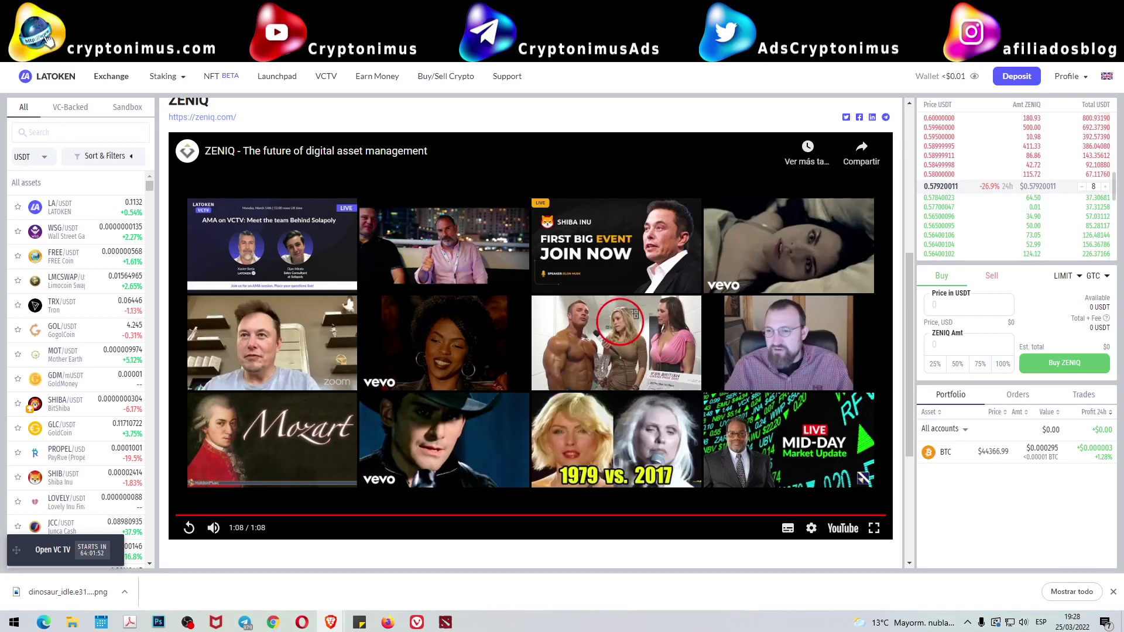
key(ctrl+Tab)
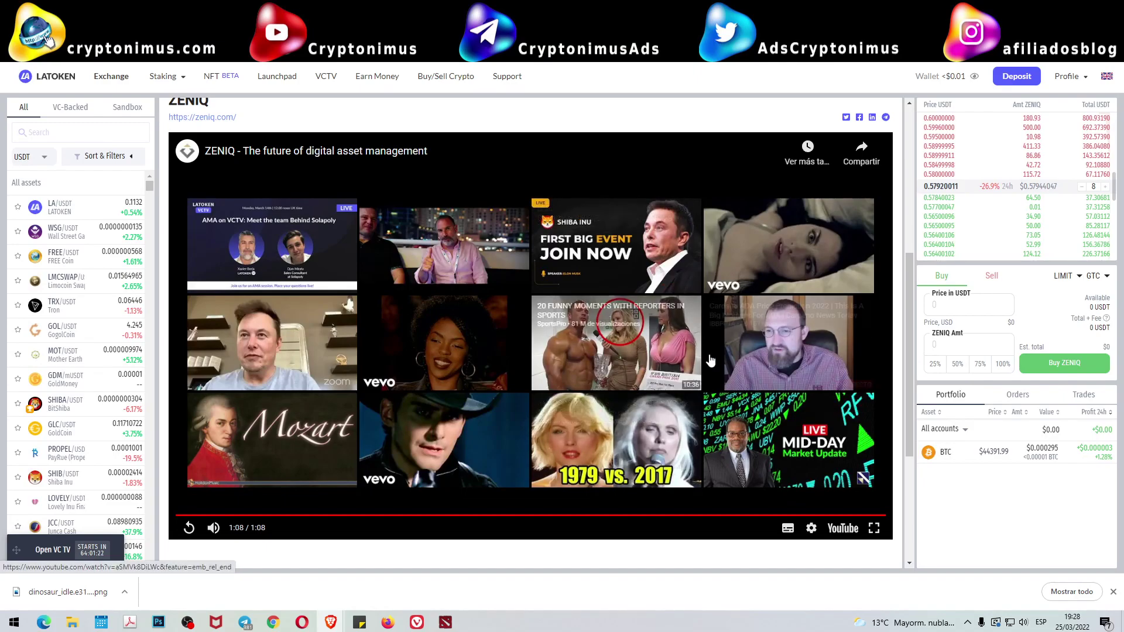
click(927, 79)
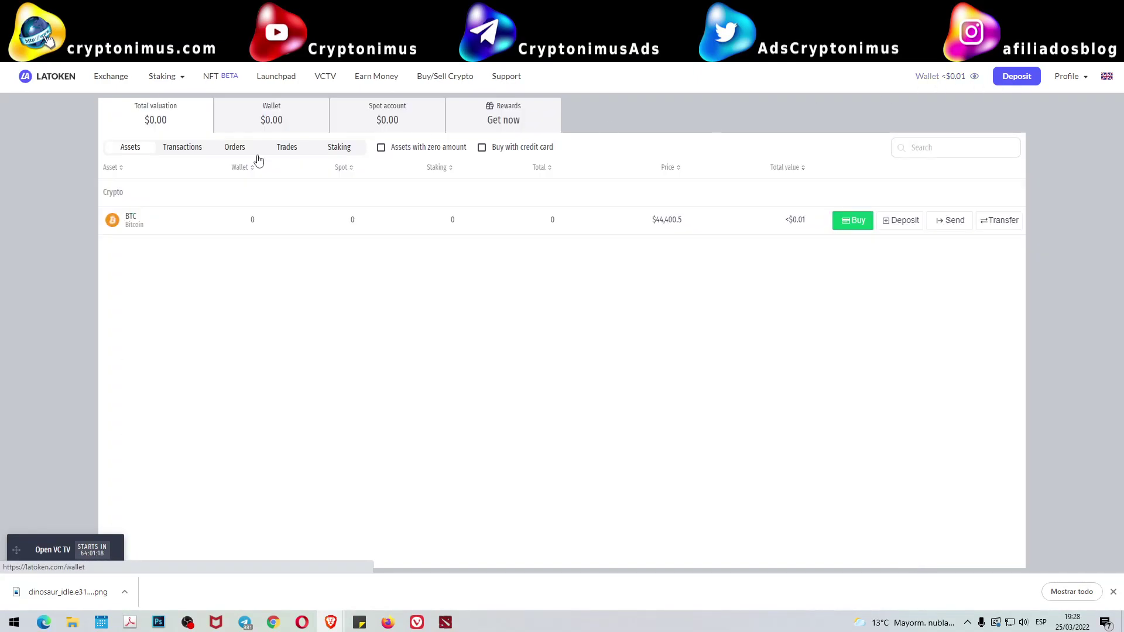
- Filter the wallet assets for 'zeni' and start a Deposit crypto request
click(941, 151)
text(zeniq)
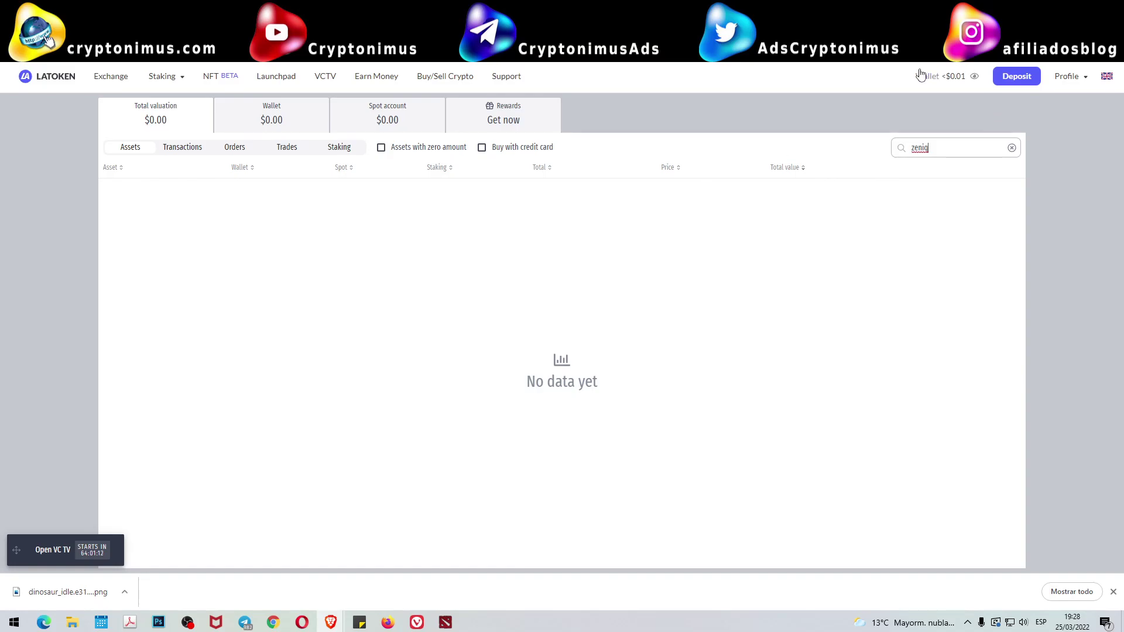
click(1016, 76)
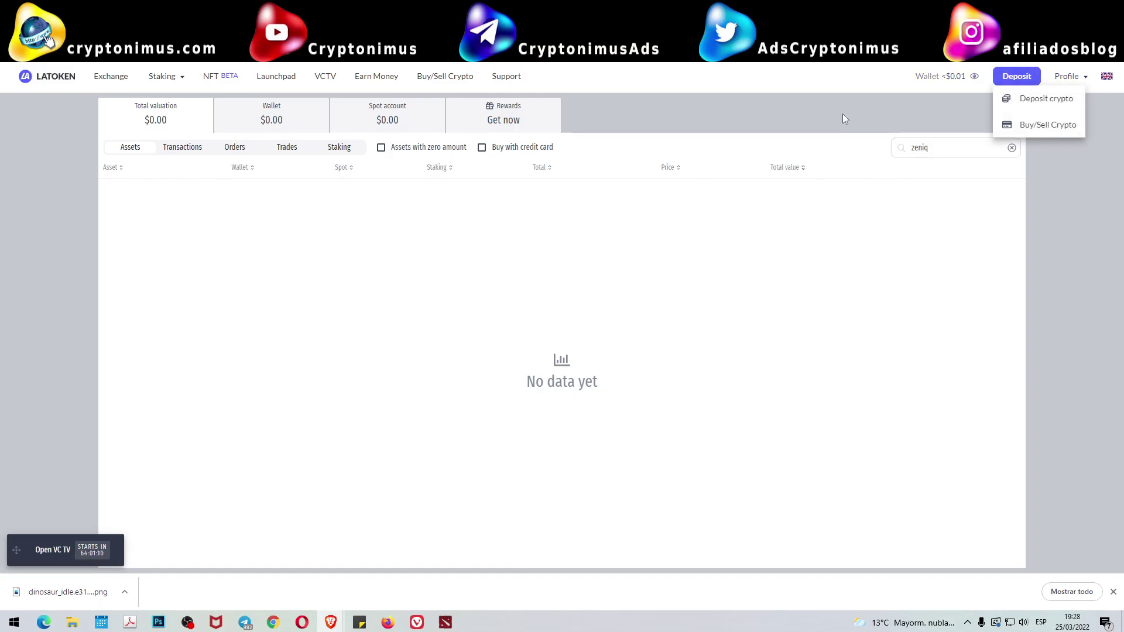
click(1047, 100)
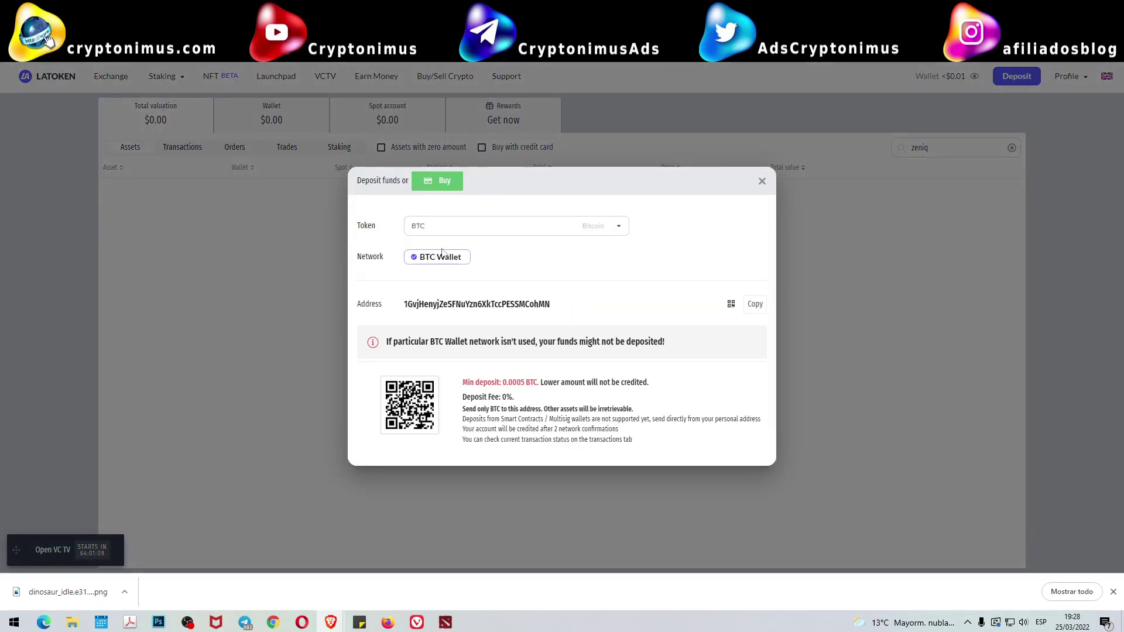
- Pick ZENIQ as the deposit token and copy its ZENIQ Wallet deposit address
click(497, 230)
text(zeniq)
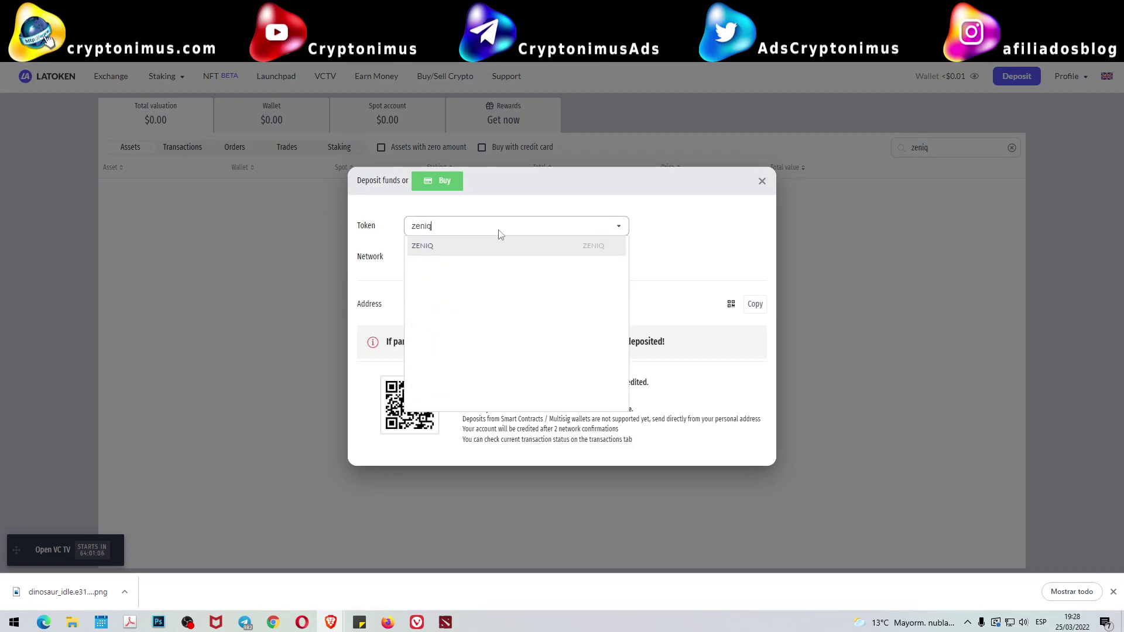
click(447, 246)
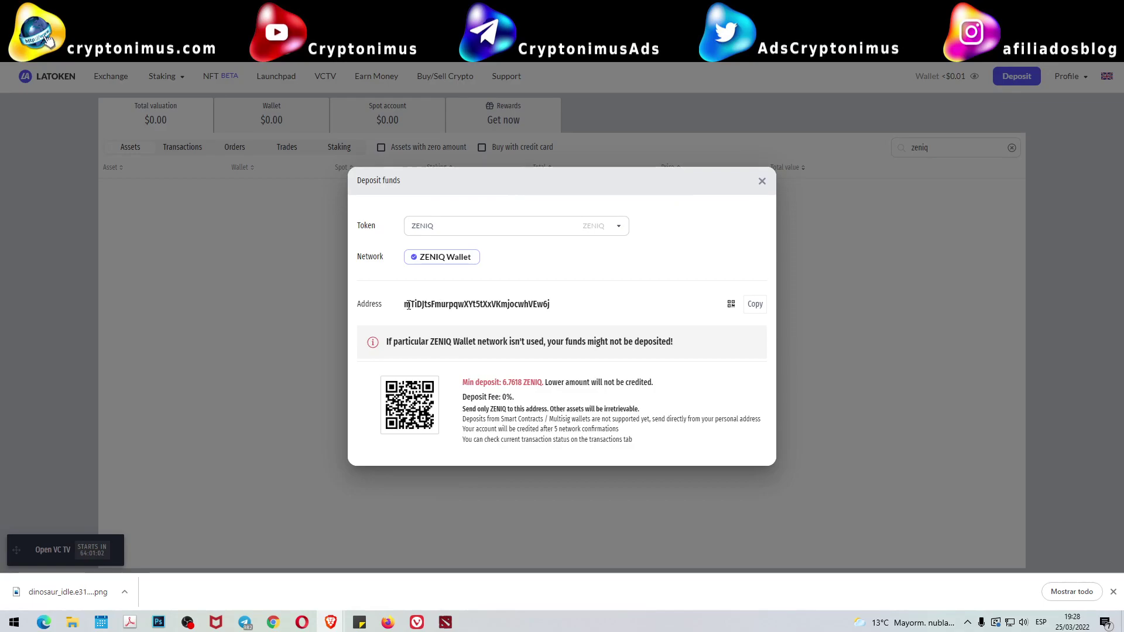
drag(405, 306, 554, 315)
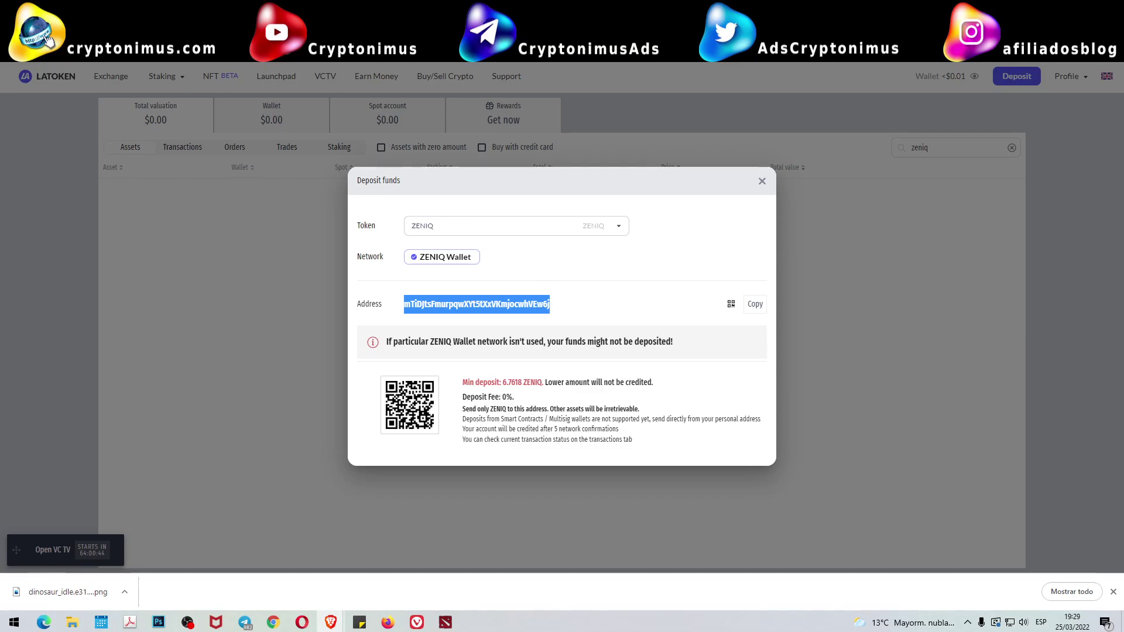
key(ctrl+Tab)
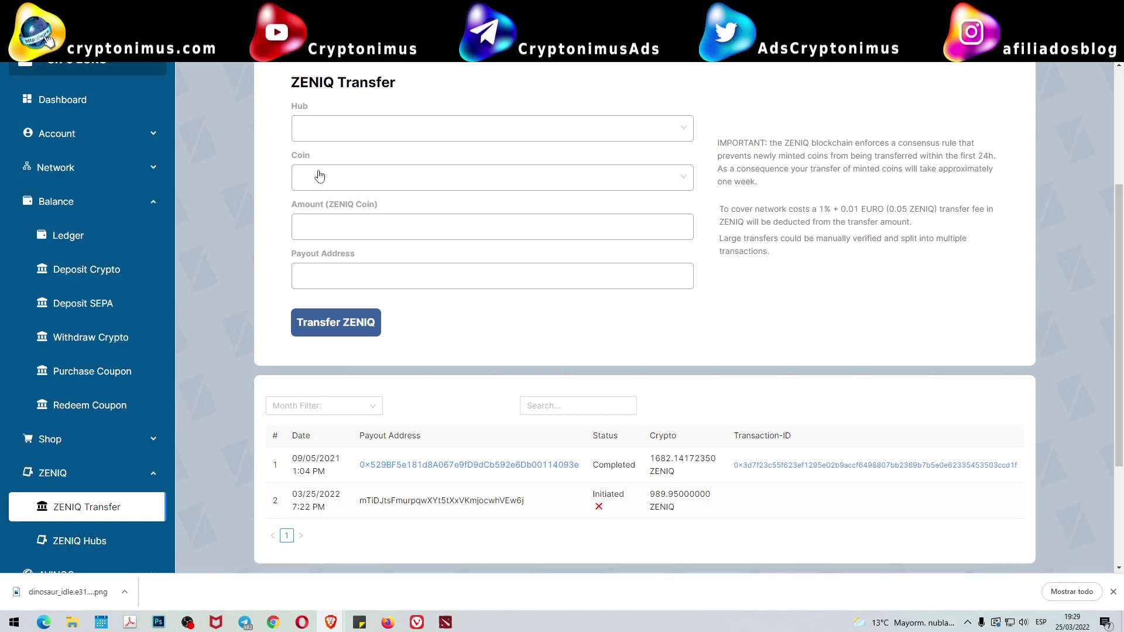
- Choose ZENIQ Coin in SAFIR's Coin dropdown and close LATOKEN's ZENIQ deposit dialog
click(354, 129)
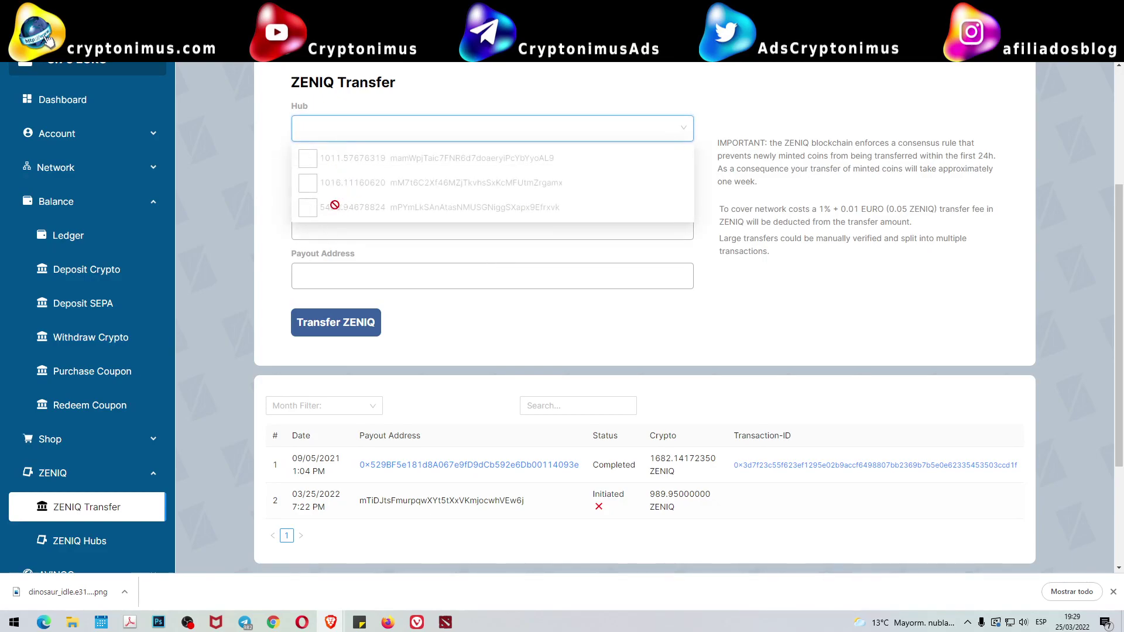
click(229, 187)
click(366, 177)
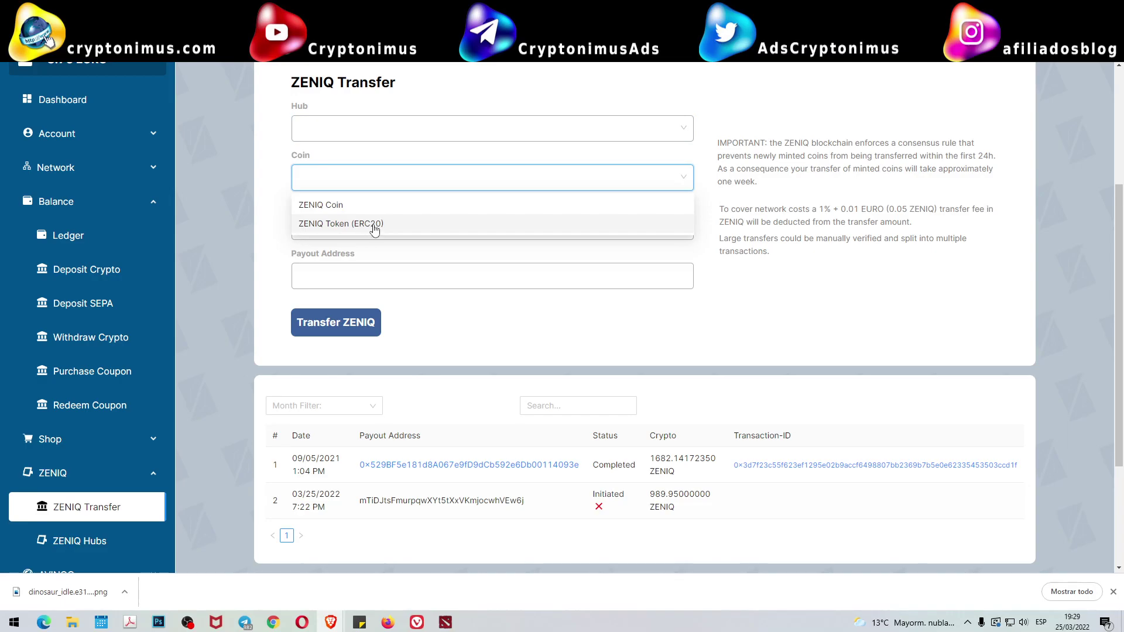
click(328, 206)
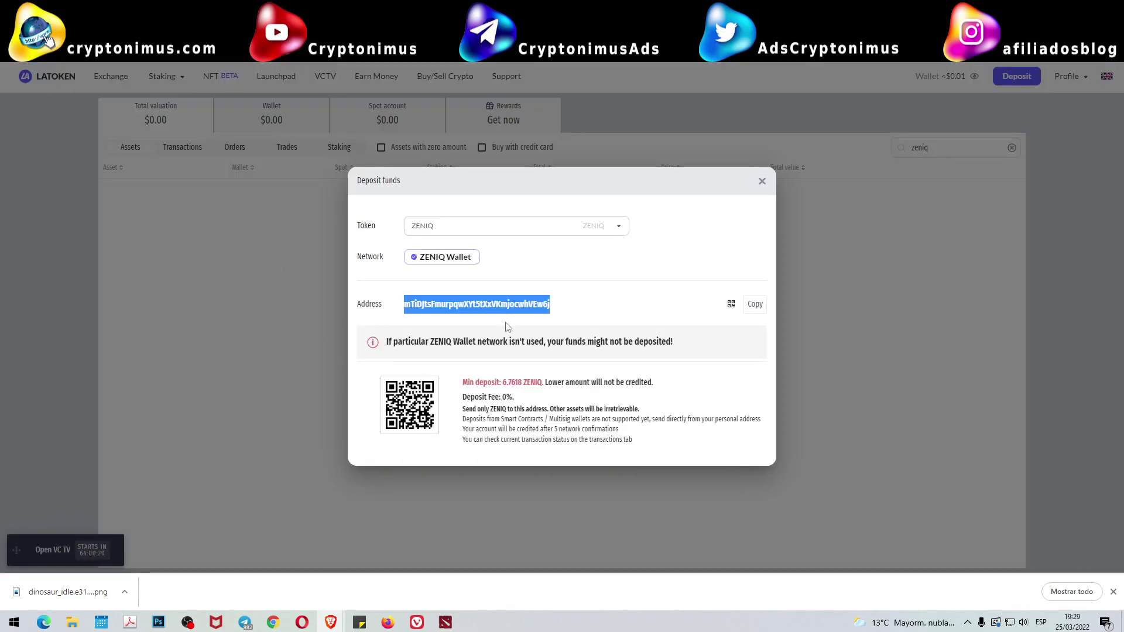
click(761, 182)
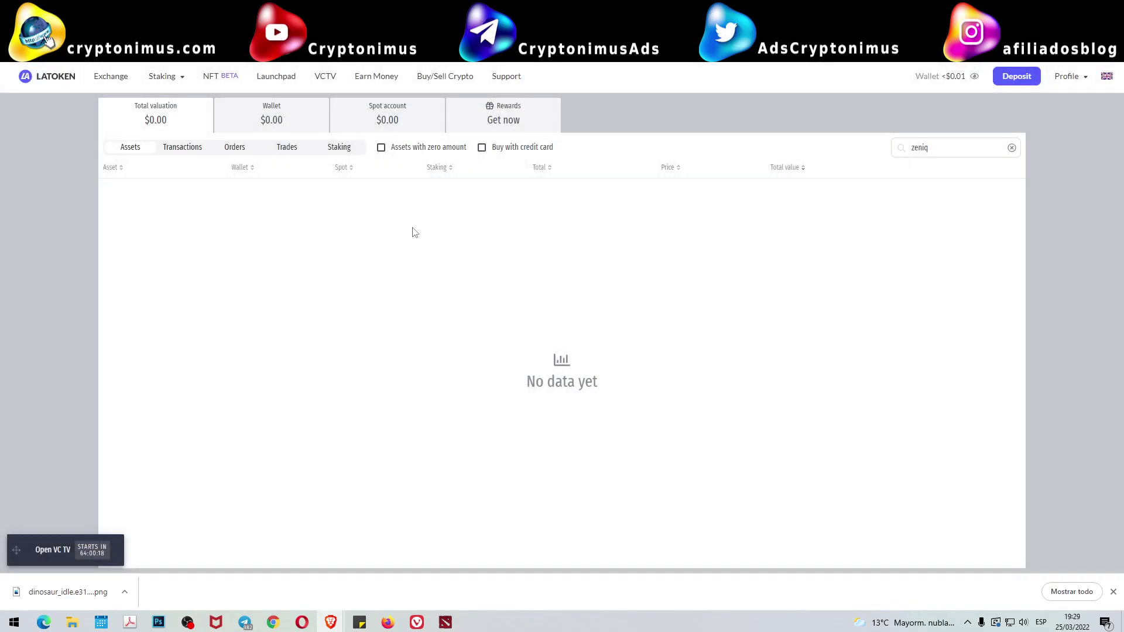